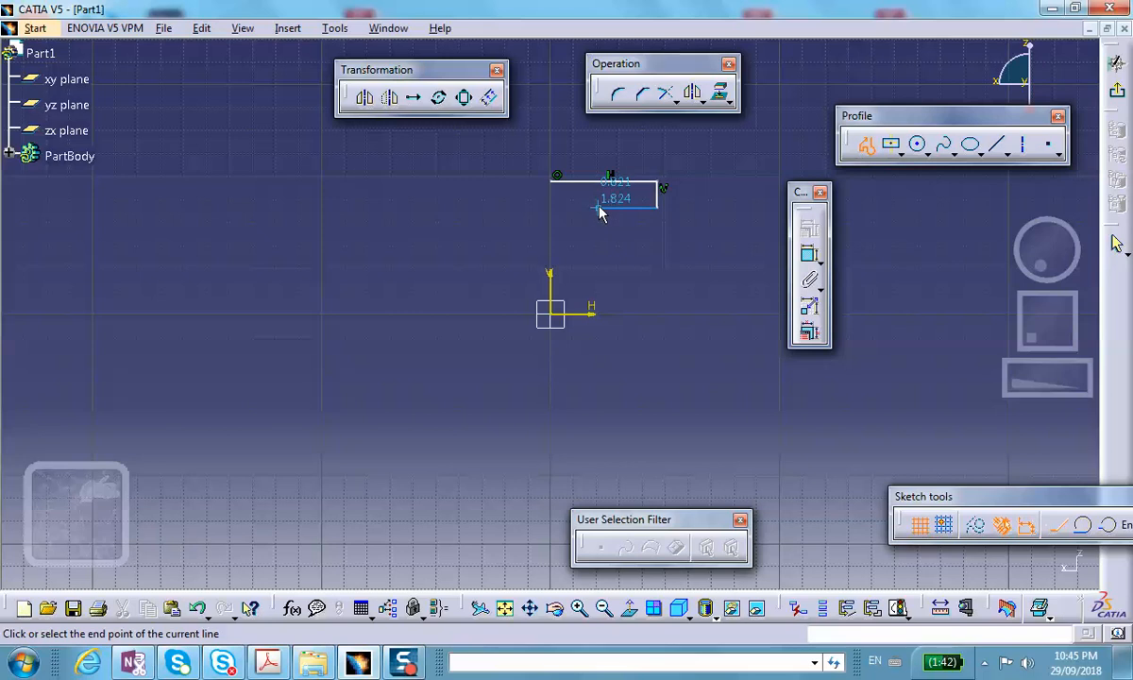
- Finish the stepped half-profile with a horizontal line inward to about (0.821, 1.824) in and a vertical line down to the H axis
{"action": "left_click", "coordinate": [600, 207]}
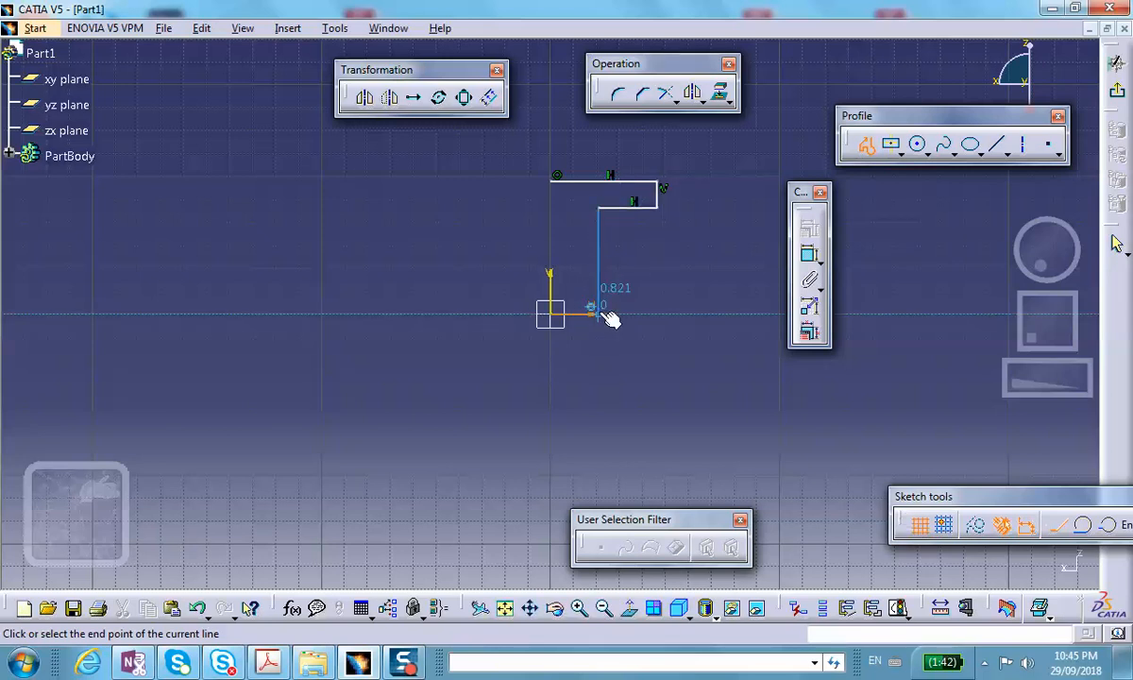
{"action": "left_click", "coordinate": [605, 310]}
{"action": "left_click", "coordinate": [604, 310]}
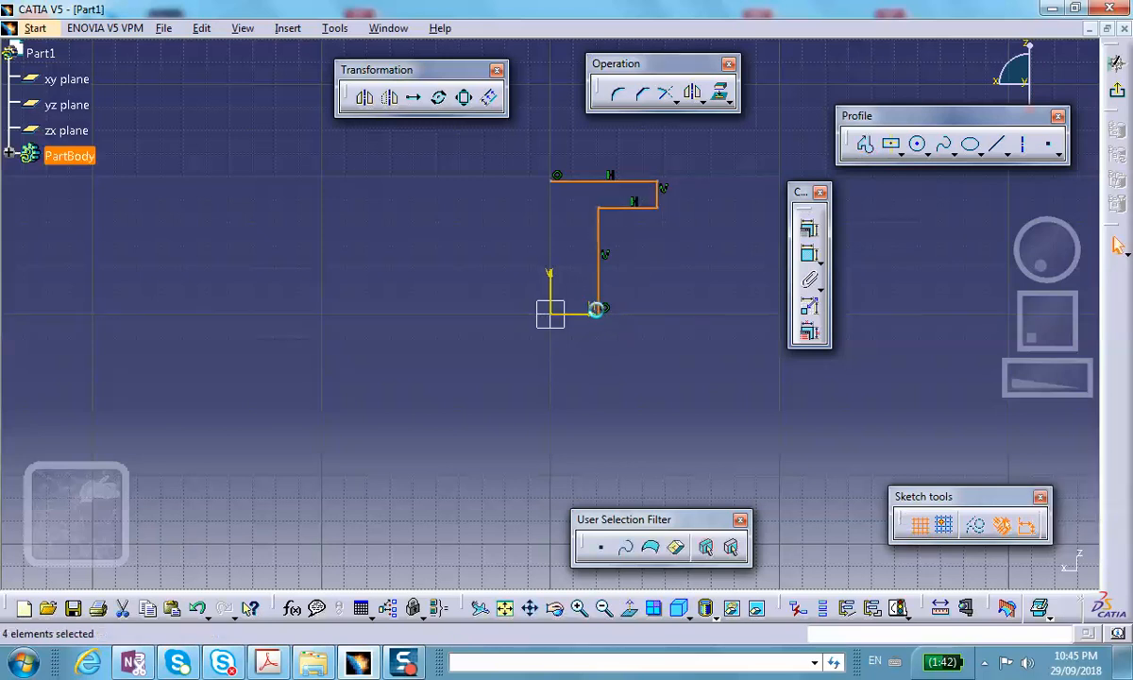
- Dimension the lower vertical line of the profile and set its length to 0.5 in
{"action": "left_click", "coordinate": [810, 254]}
{"action": "left_click", "coordinate": [607, 272]}
{"action": "left_click", "coordinate": [695, 257]}
{"action": "double_click", "coordinate": [695, 256]}
{"action": "key", "text": "BackSpace"}
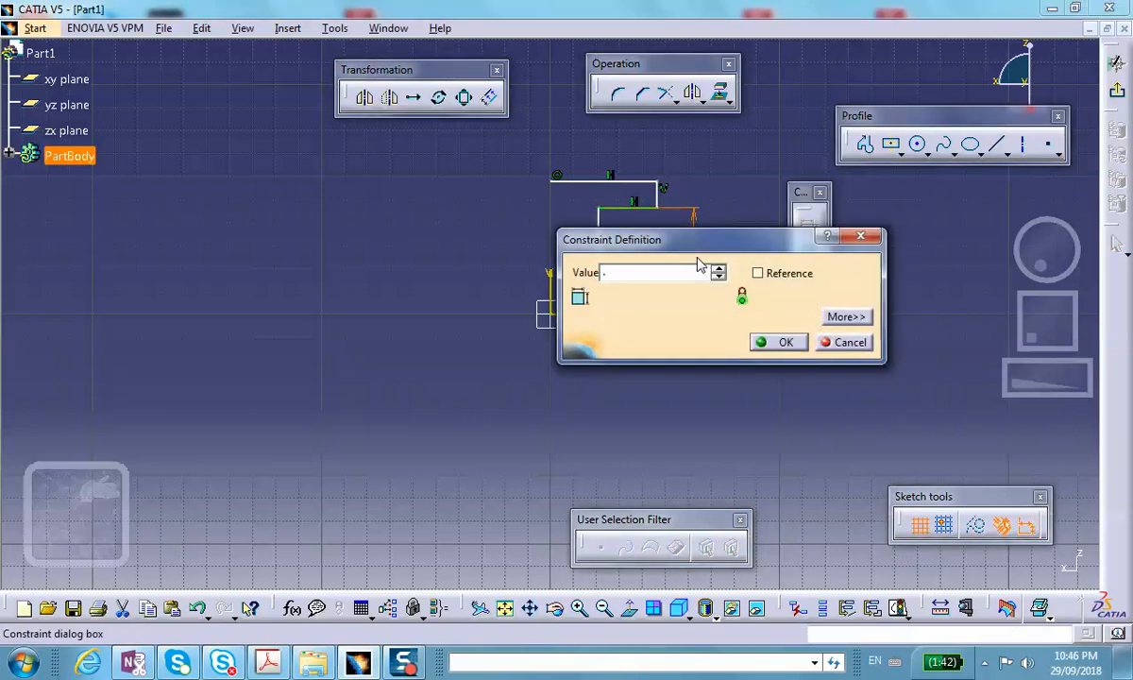
{"action": "type", "text": ".5"}
{"action": "left_click", "coordinate": [765, 344]}
{"action": "left_click", "coordinate": [717, 259]}
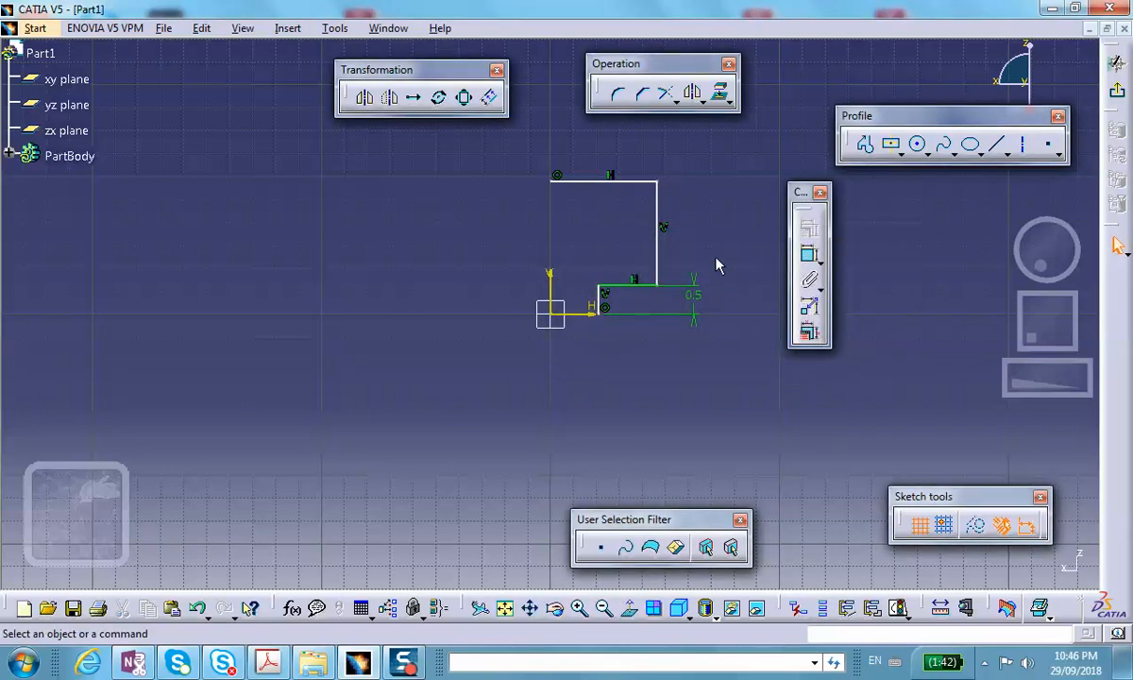
- Dimension the outer vertical line below the top edge and set its length to 0.25 in
{"action": "left_click", "coordinate": [659, 242]}
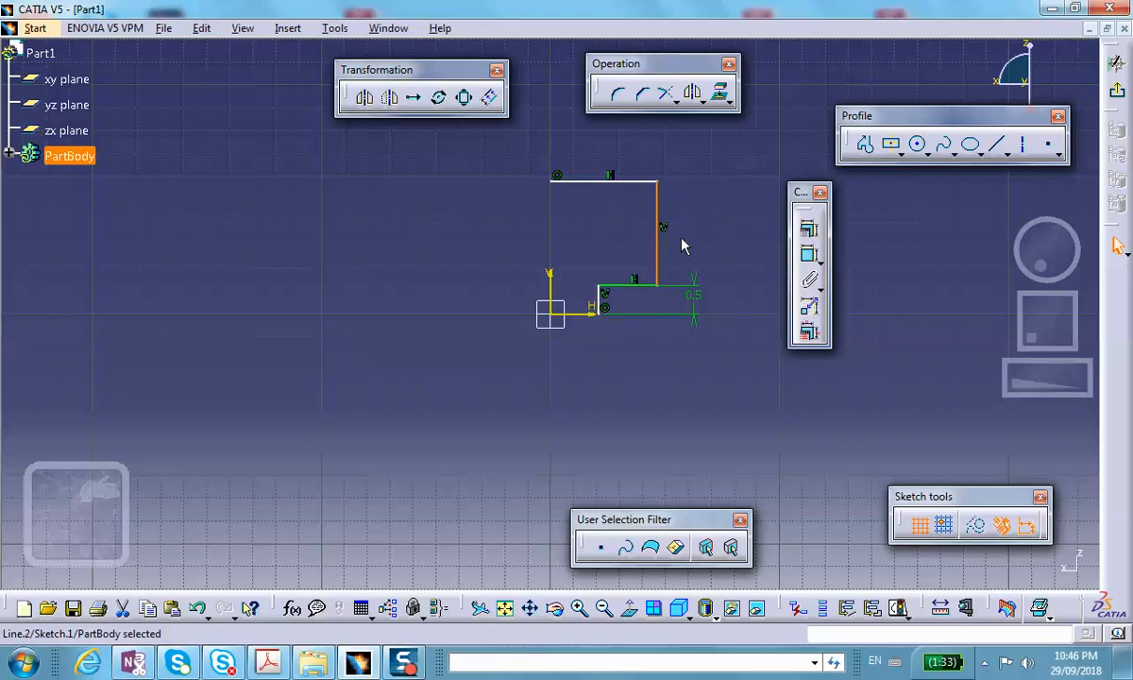
{"action": "left_click", "coordinate": [808, 253]}
{"action": "double_click", "coordinate": [746, 243]}
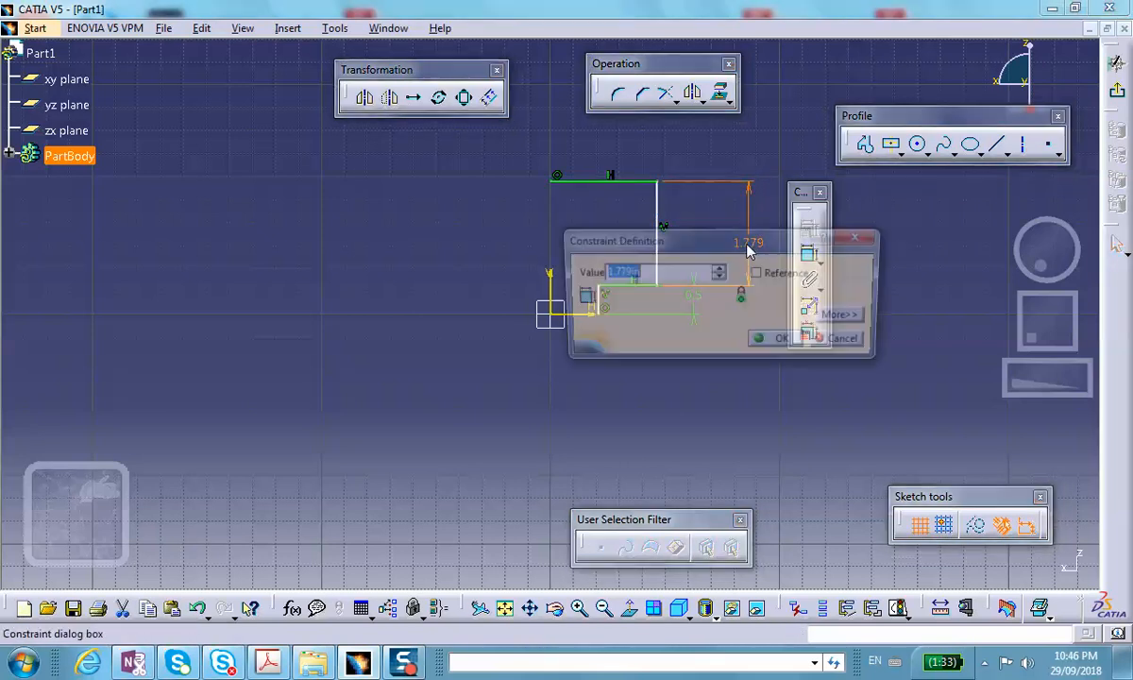
{"action": "type", "text": ".25"}
{"action": "left_click", "coordinate": [761, 341]}
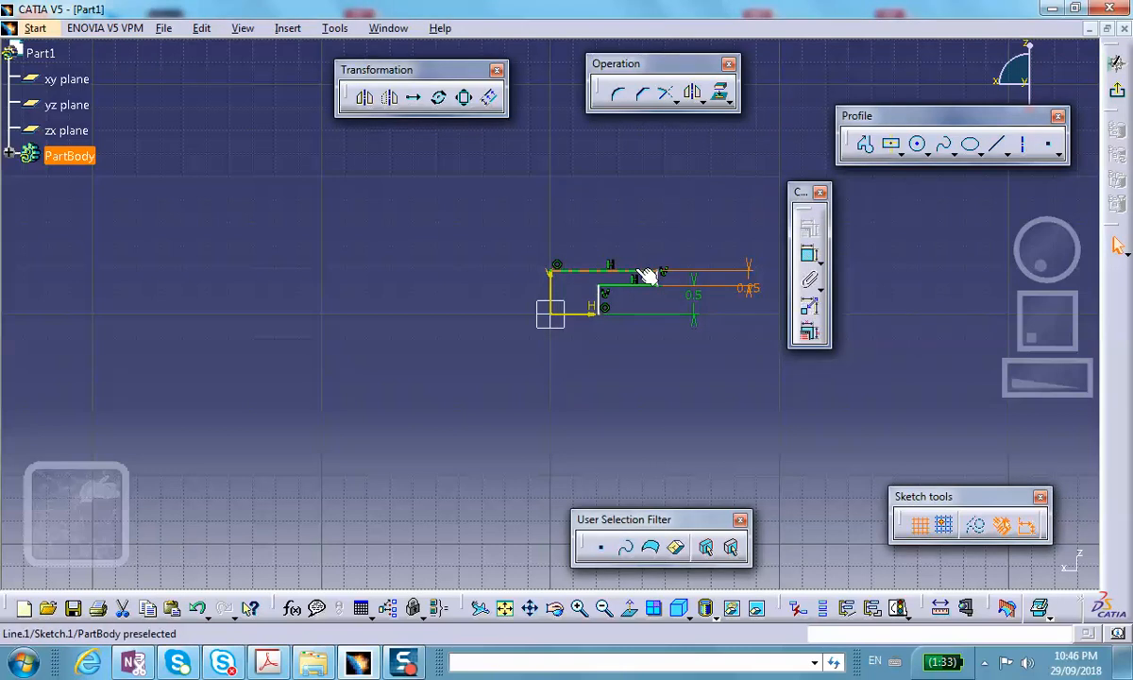
- Dimension the top horizontal line and set its length to 0.5 in
{"action": "left_click", "coordinate": [586, 274]}
{"action": "left_click", "coordinate": [810, 255]}
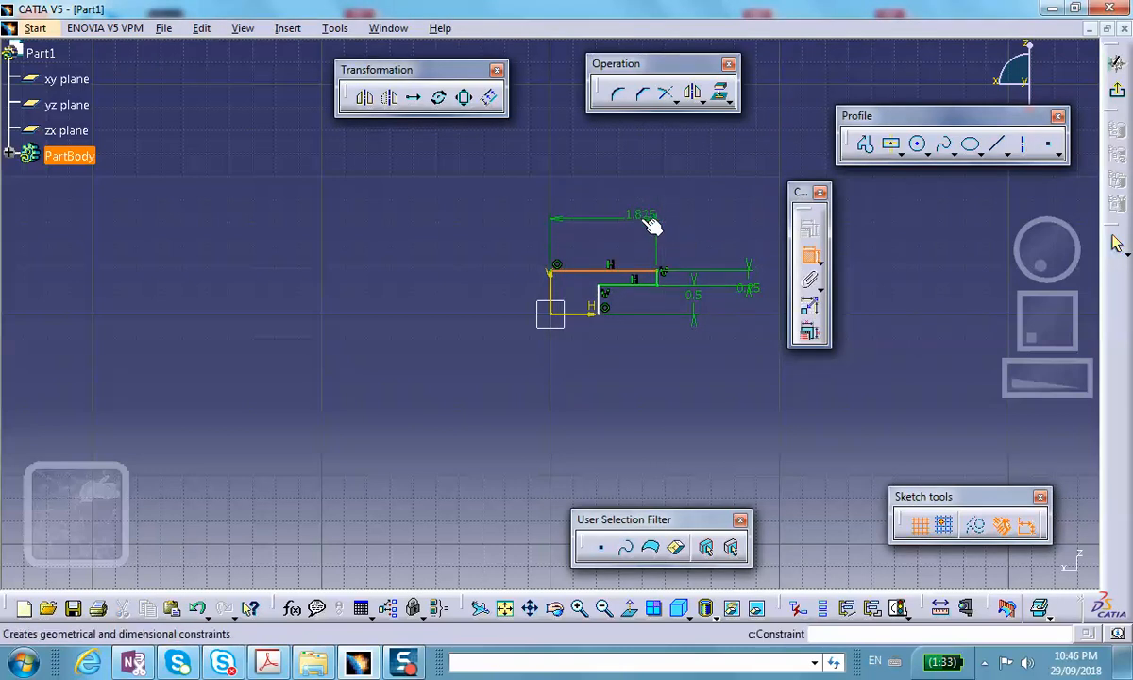
{"action": "left_click", "coordinate": [621, 223]}
{"action": "left_click", "coordinate": [615, 224]}
{"action": "type", "text": "."}
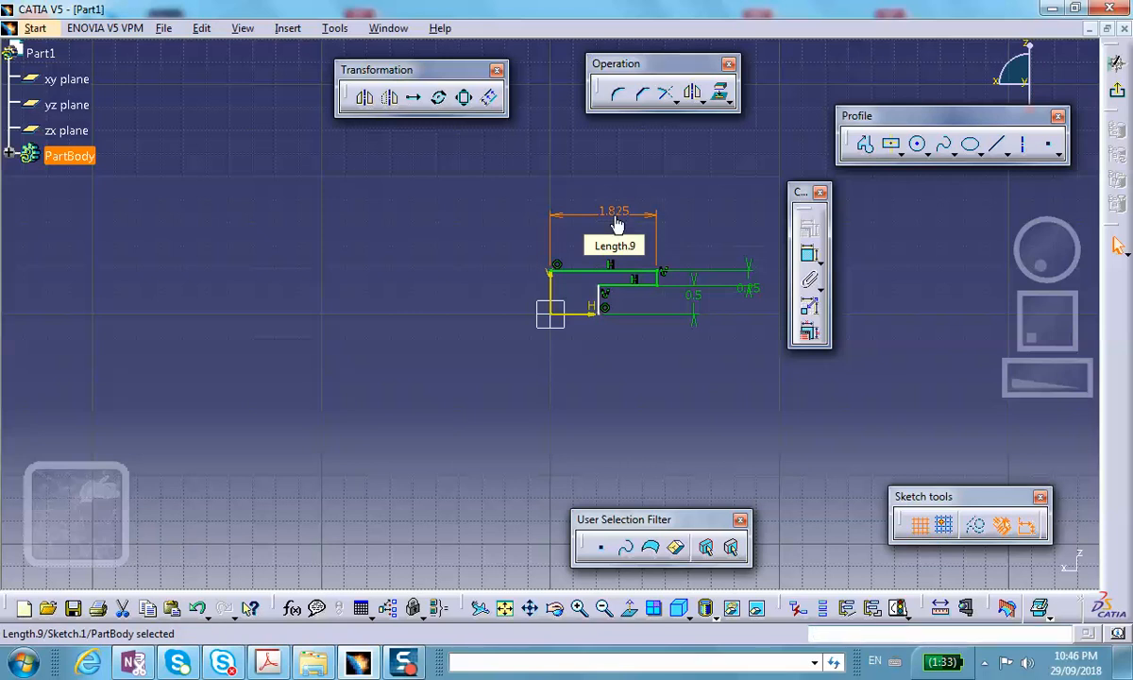
{"action": "double_click", "coordinate": [616, 223]}
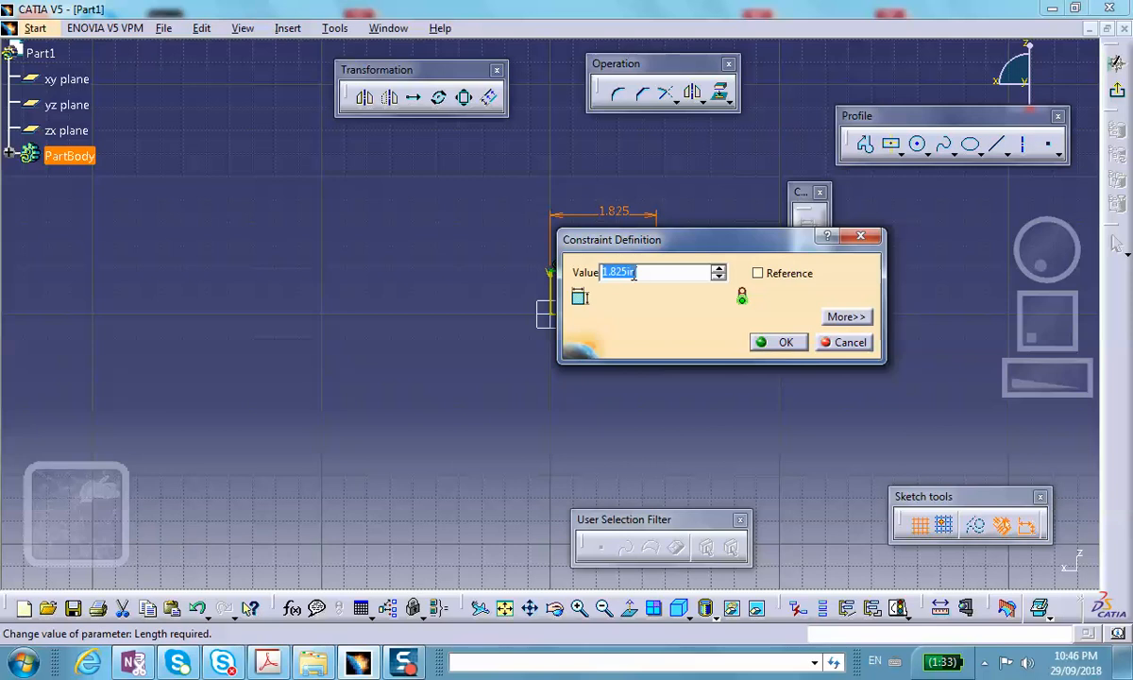
{"action": "type", "text": ".5"}
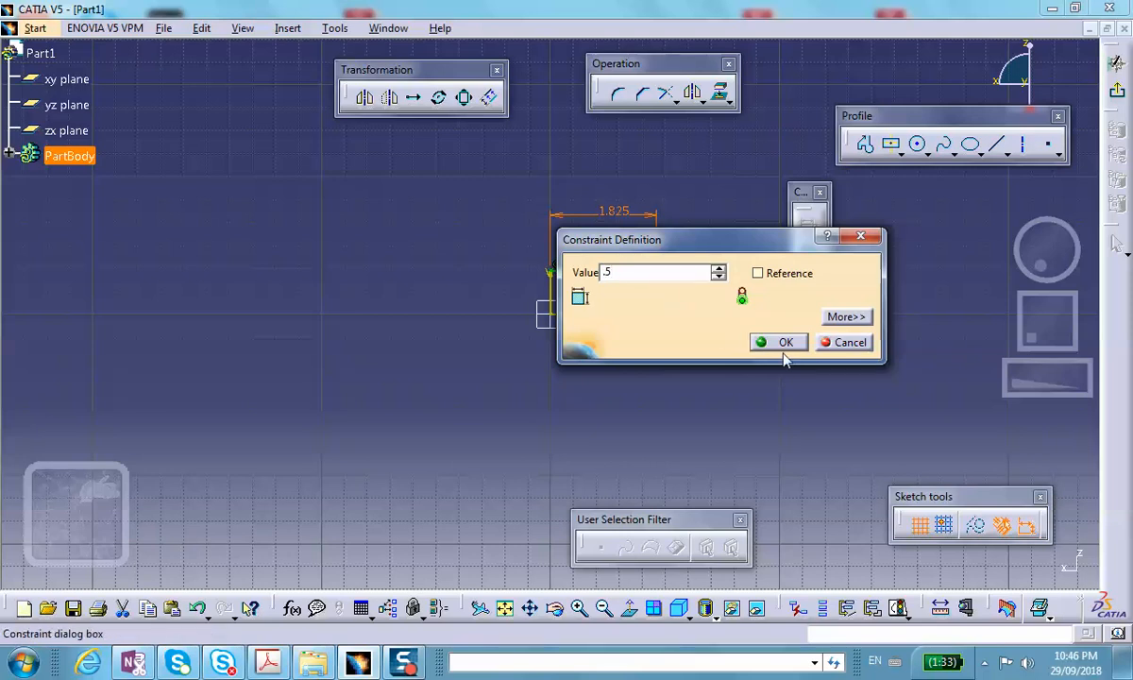
{"action": "left_click", "coordinate": [787, 342]}
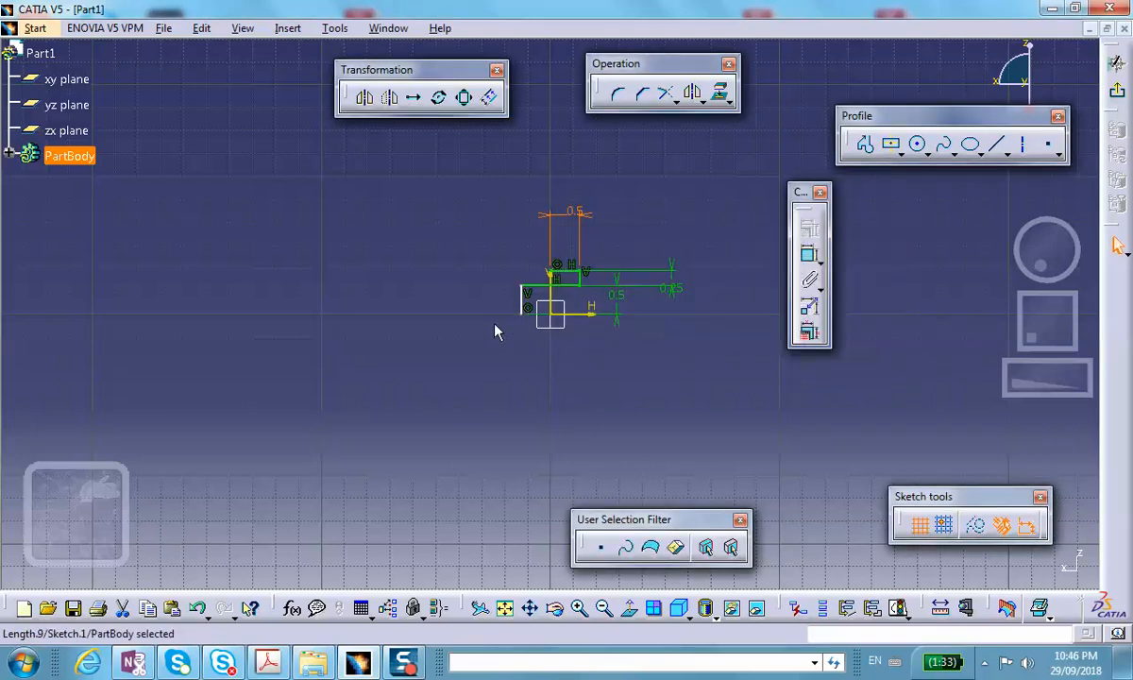
- Move the lower vertical line to the positive H side of the V axis, about 0.2 in inside the outer vertical line
{"action": "middle_click_drag", "start_coordinate": [526, 304], "coordinate": [508, 143]}
{"action": "middle_click_drag", "start_coordinate": [504, 204], "coordinate": [447, 232]}
{"action": "mouse_move", "coordinate": [405, 292]}
{"action": "left_mouse_down"}
{"action": "mouse_move", "coordinate": [562, 303]}
{"action": "mouse_move", "coordinate": [548, 316]}
{"action": "left_mouse_up"}
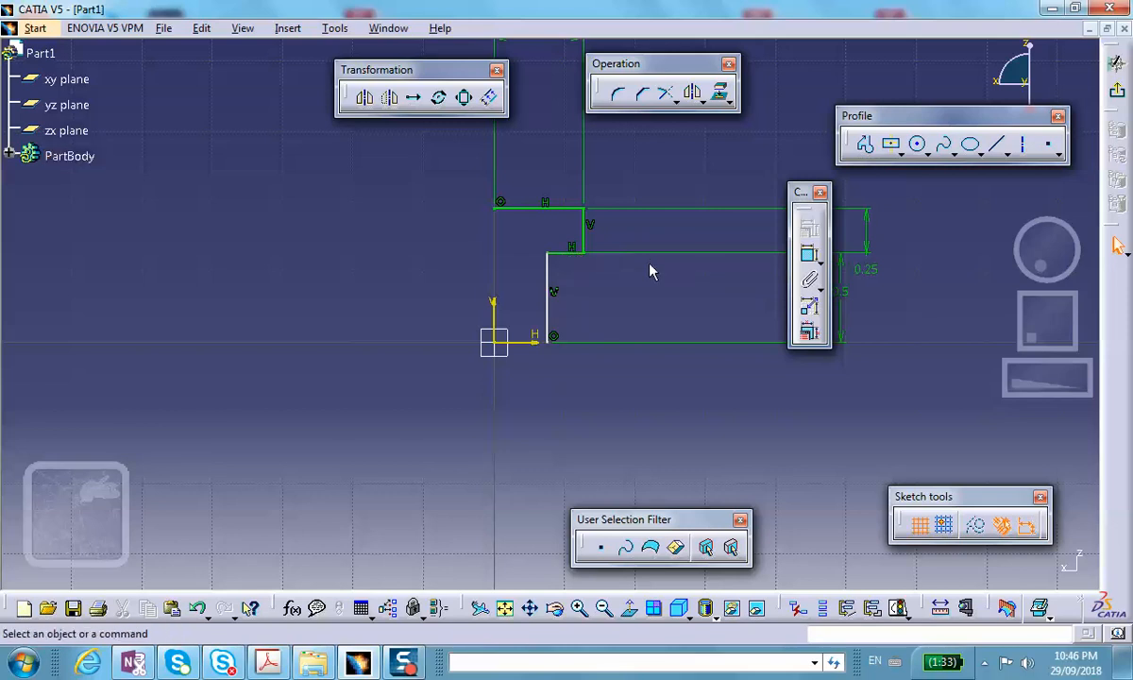
- Dimension the short horizontal line of the step and set its length to 0.25 in
{"action": "left_click", "coordinate": [808, 261]}
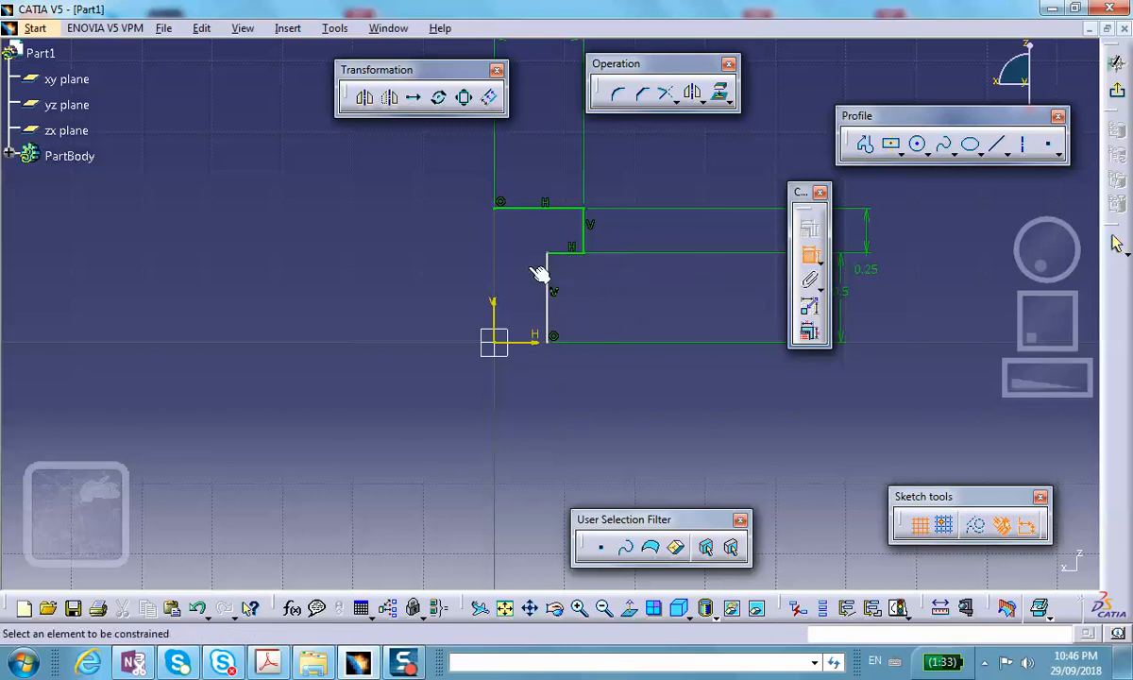
{"action": "left_click", "coordinate": [570, 254]}
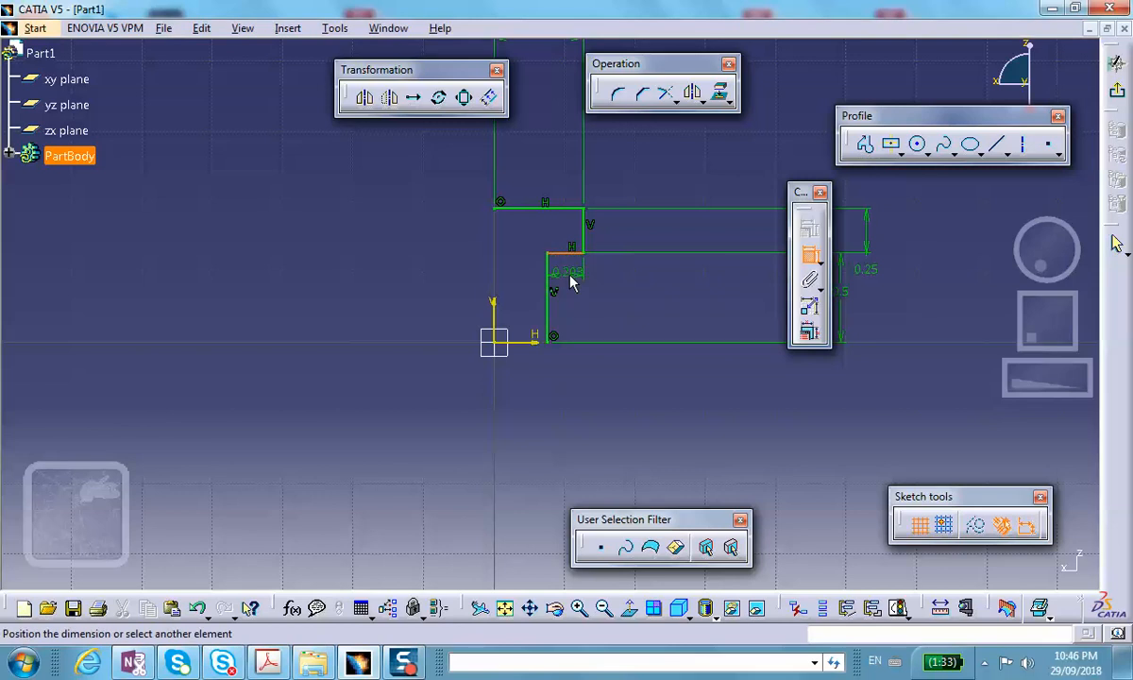
{"action": "double_click", "coordinate": [579, 273]}
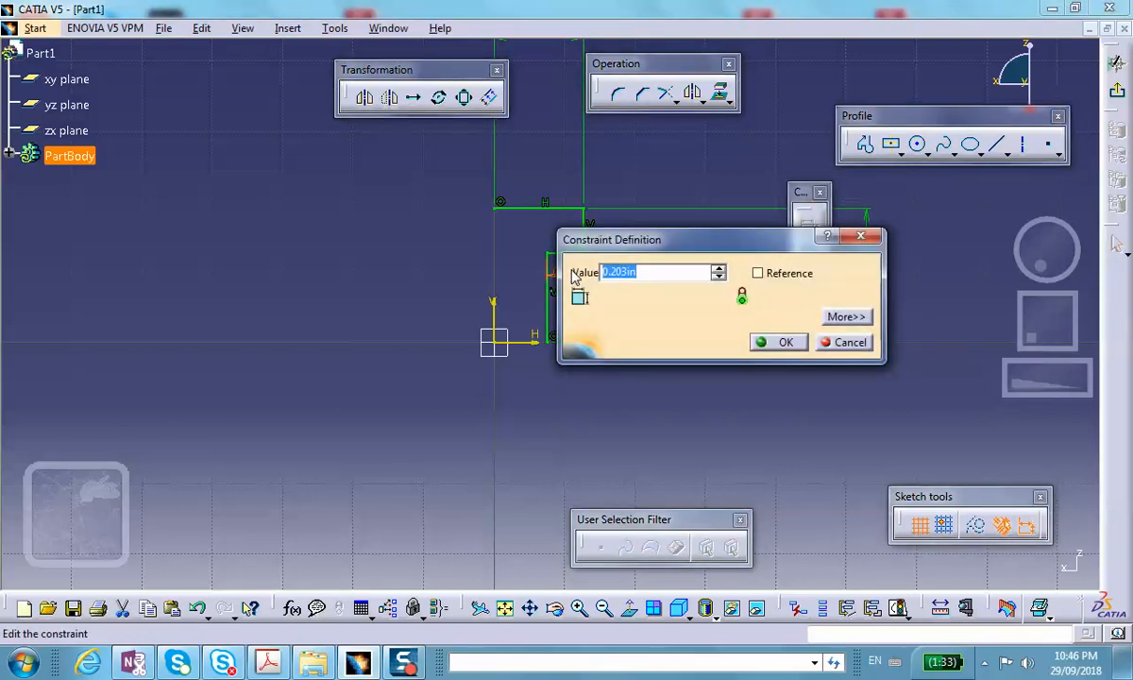
{"action": "type", "text": ".25"}
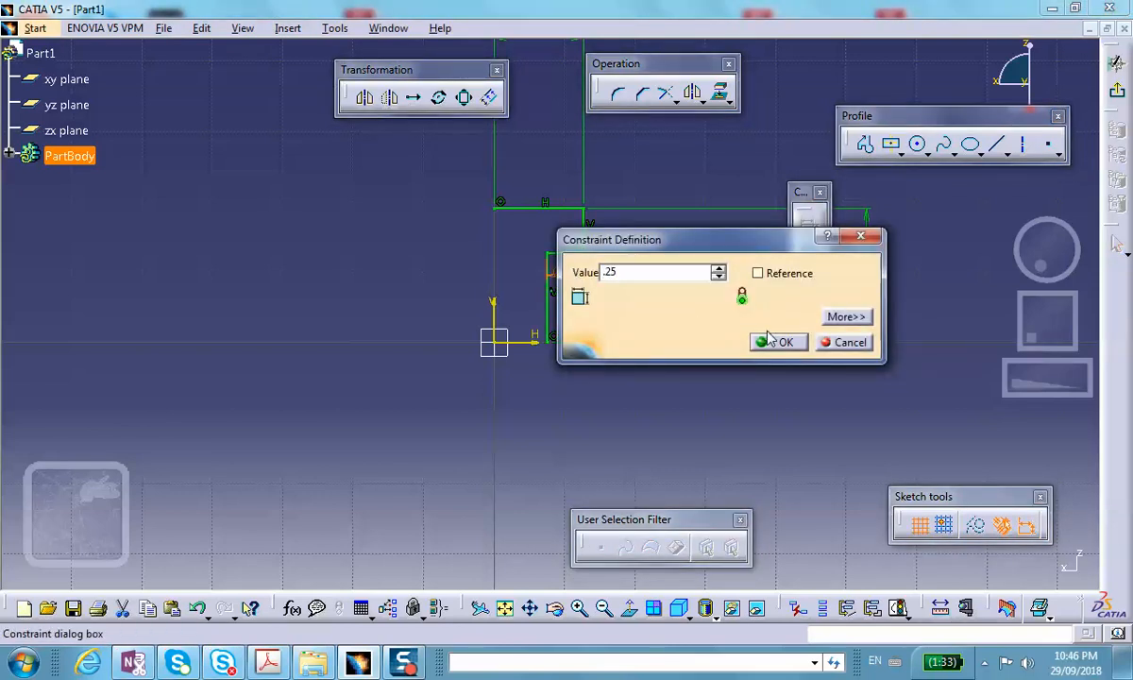
{"action": "key", "text": "Return"}
- Try to mirror the top horizontal line about the outer vertical line
{"action": "middle_click_drag", "start_coordinate": [562, 337], "coordinate": [473, 232]}
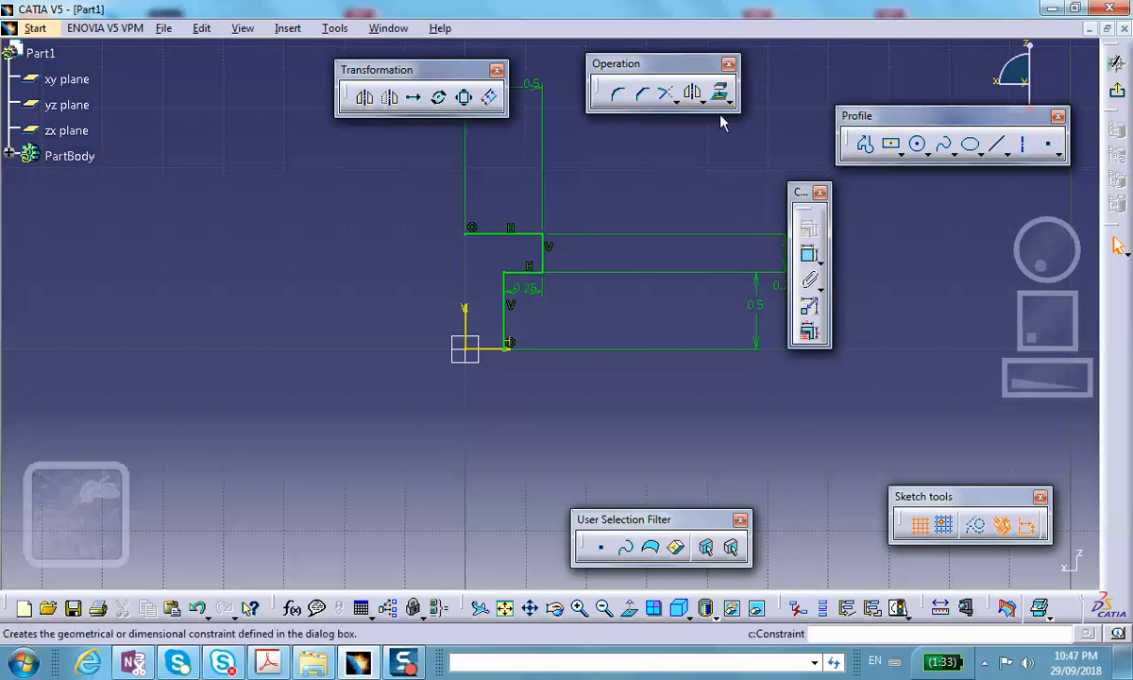
{"action": "left_click", "coordinate": [694, 94]}
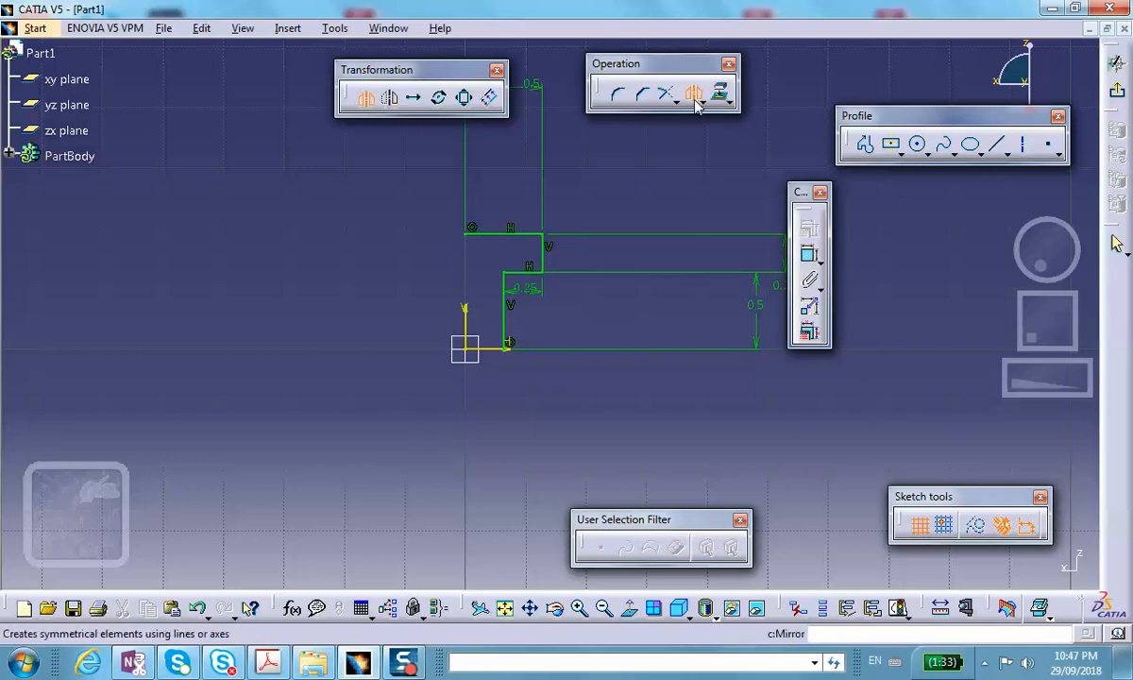
{"action": "left_click", "coordinate": [491, 234]}
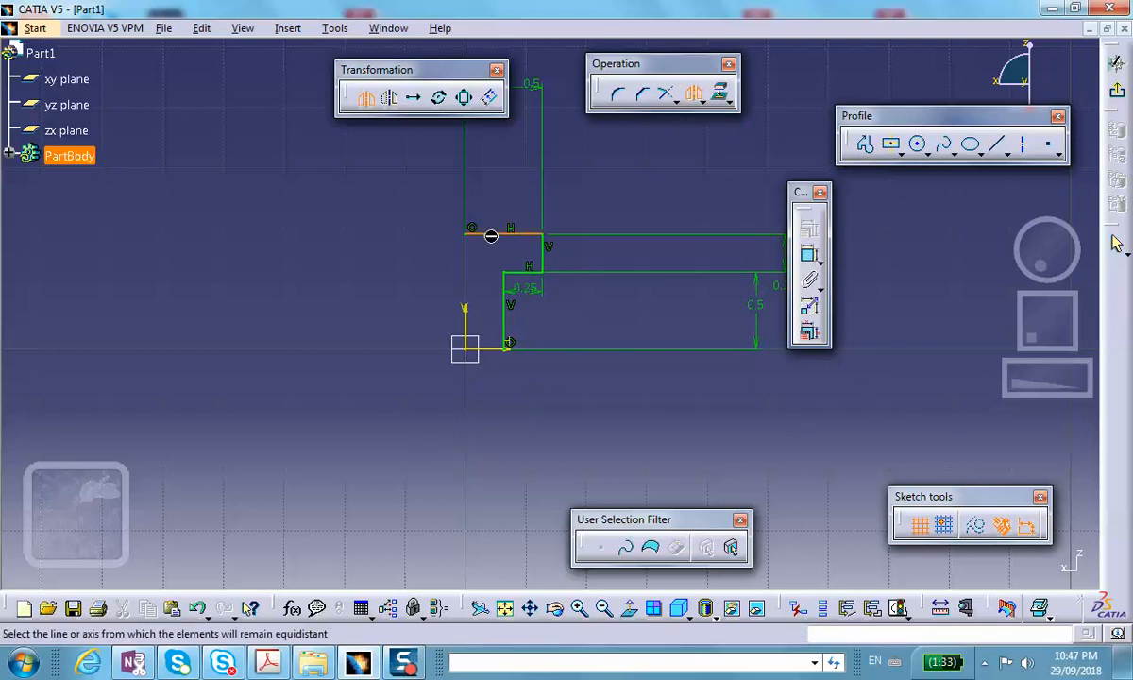
{"action": "left_click", "coordinate": [542, 253]}
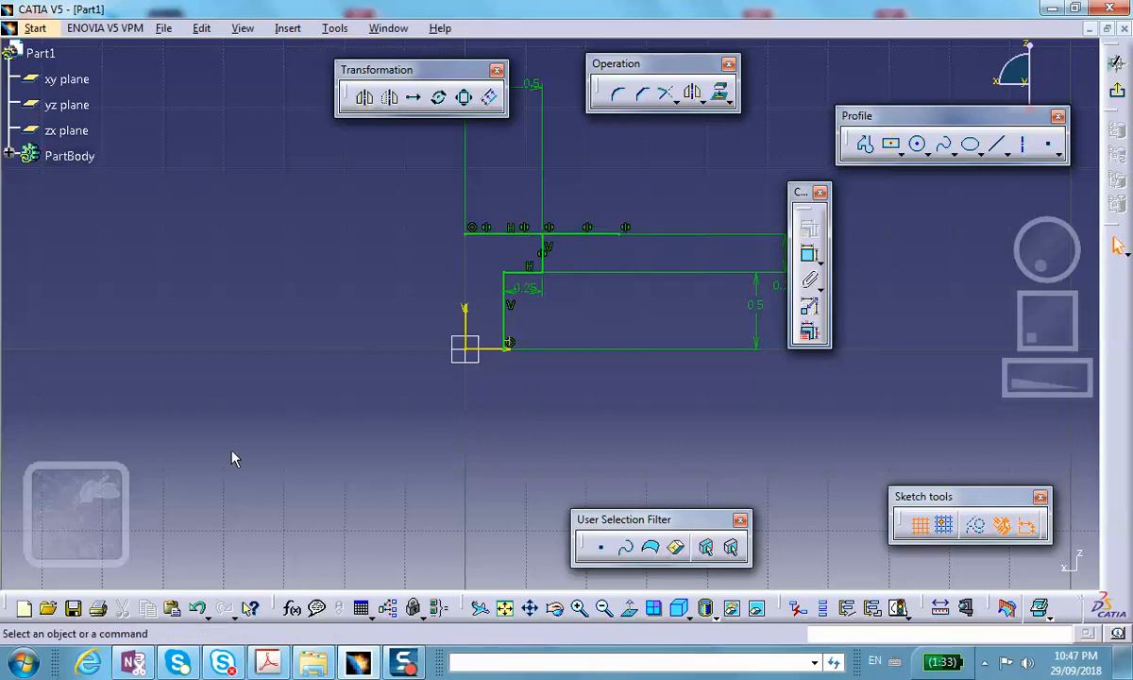
{"action": "left_click", "coordinate": [197, 608]}
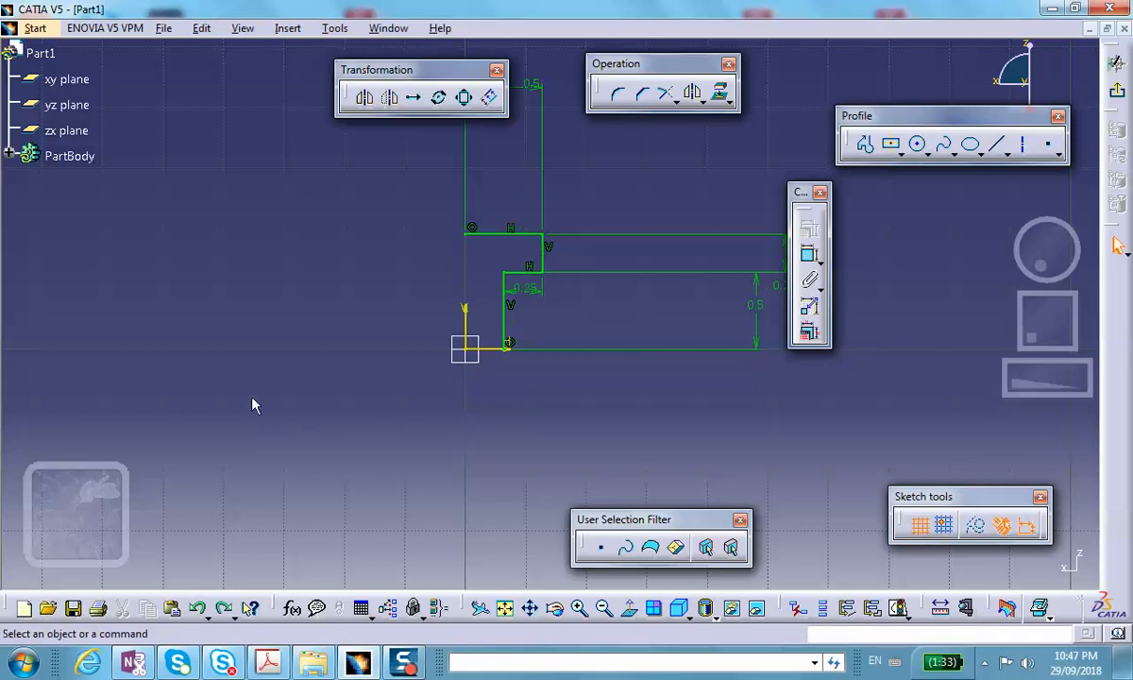
- Mirror the top horizontal line and the outer vertical line about the V axis
{"action": "left_click", "coordinate": [694, 95]}
{"action": "left_click", "coordinate": [502, 233]}
{"action": "left_click", "coordinate": [469, 318]}
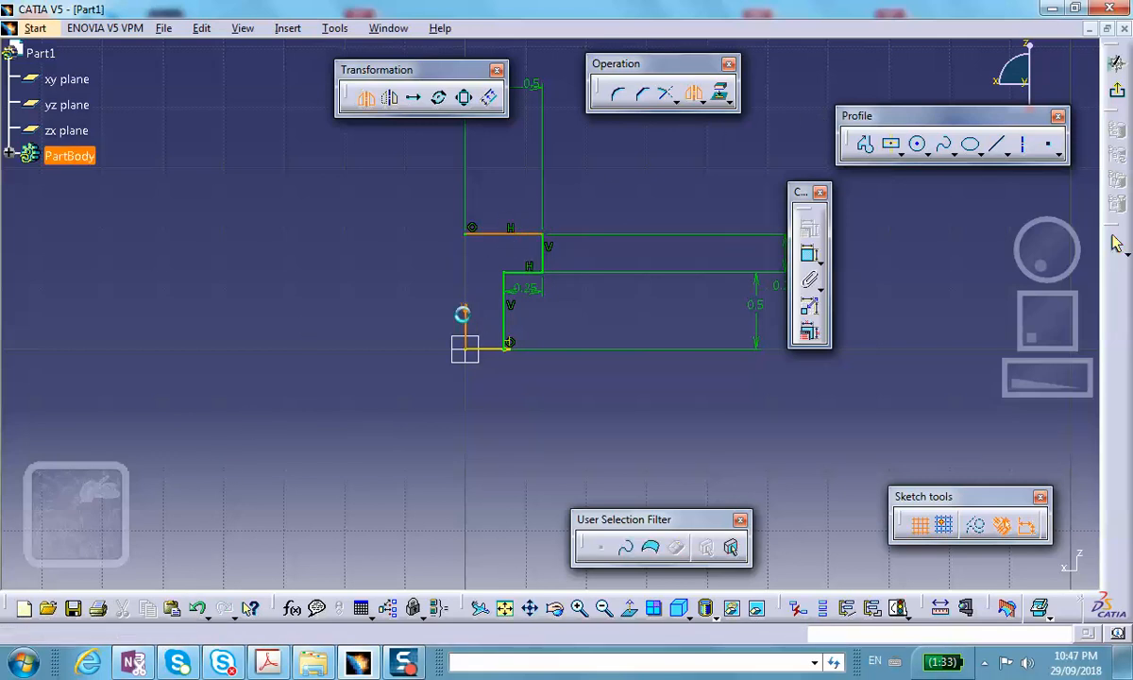
{"action": "left_click", "coordinate": [694, 96]}
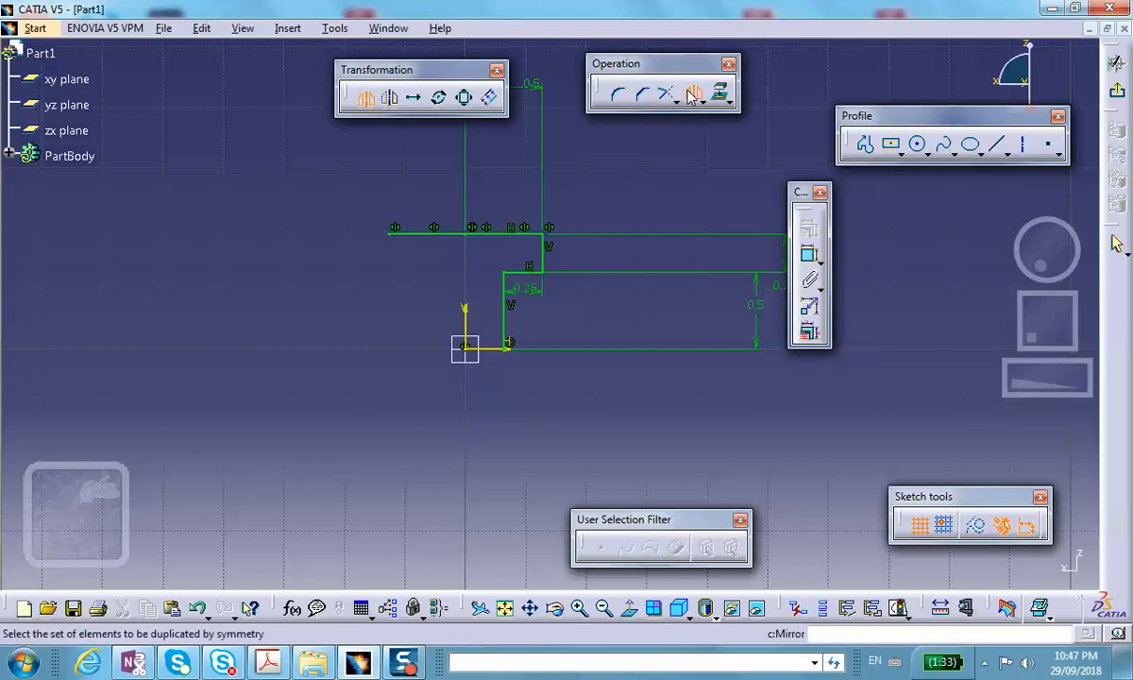
{"action": "left_click", "coordinate": [544, 253]}
{"action": "left_click", "coordinate": [466, 313]}
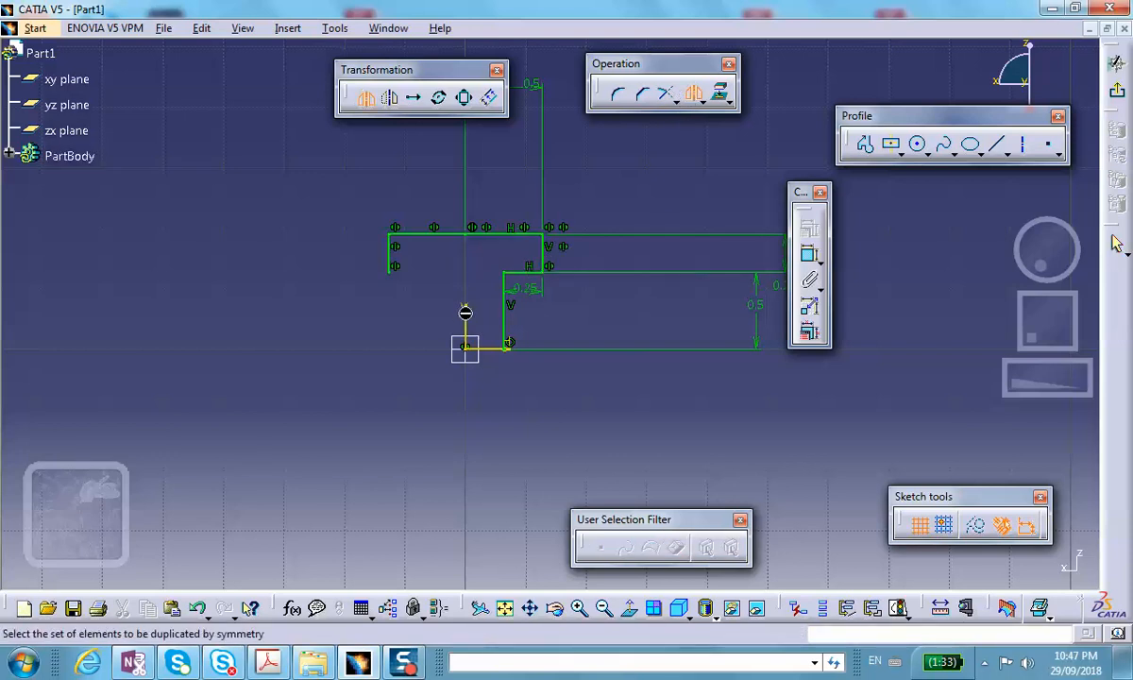
- Mirror the short horizontal step line and the lower vertical line about the V axis to complete the T outline
{"action": "left_click", "coordinate": [525, 272]}
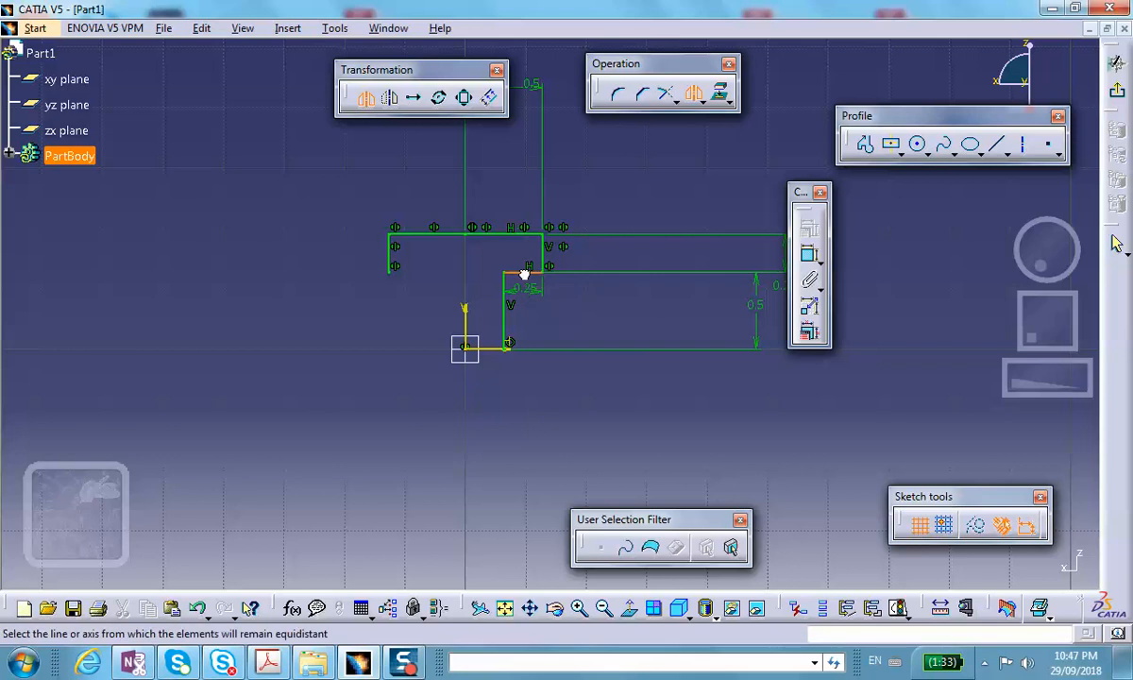
{"action": "left_click", "coordinate": [465, 322]}
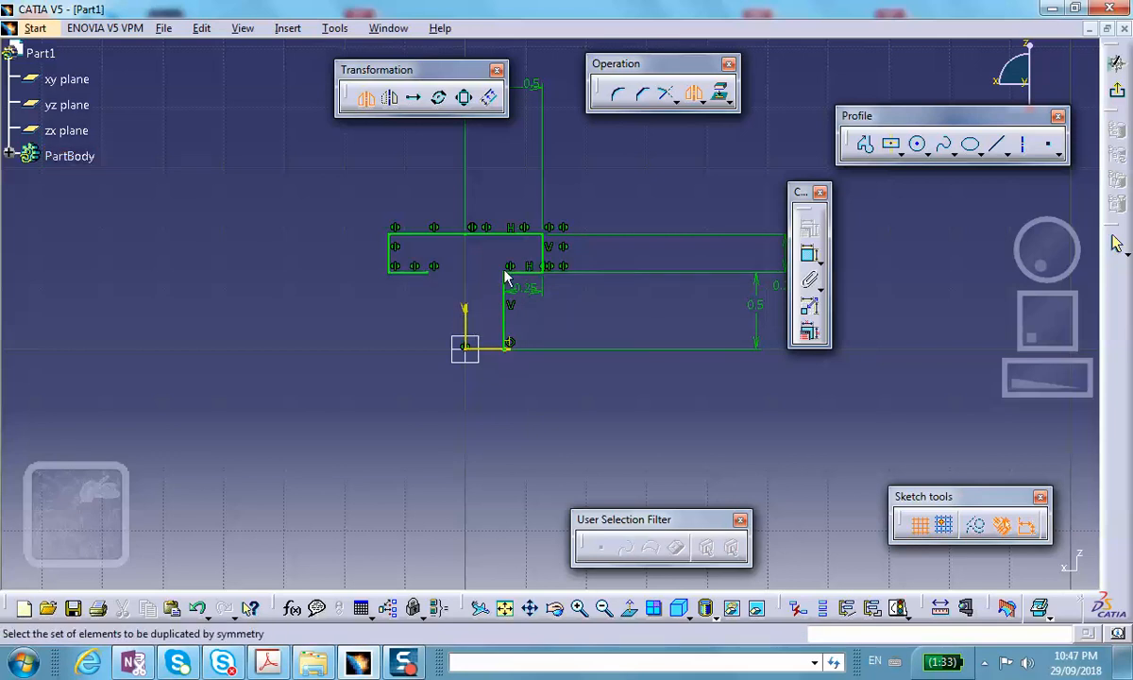
{"action": "left_click", "coordinate": [511, 331]}
{"action": "left_click", "coordinate": [464, 322]}
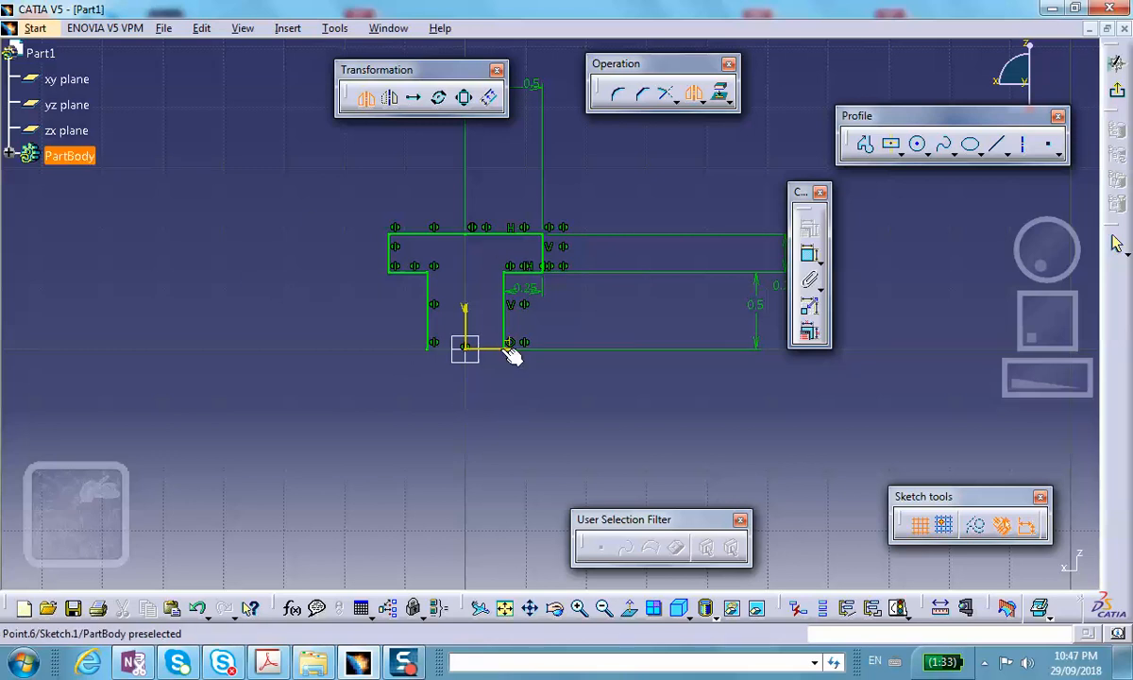
{"action": "left_click", "coordinate": [694, 95]}
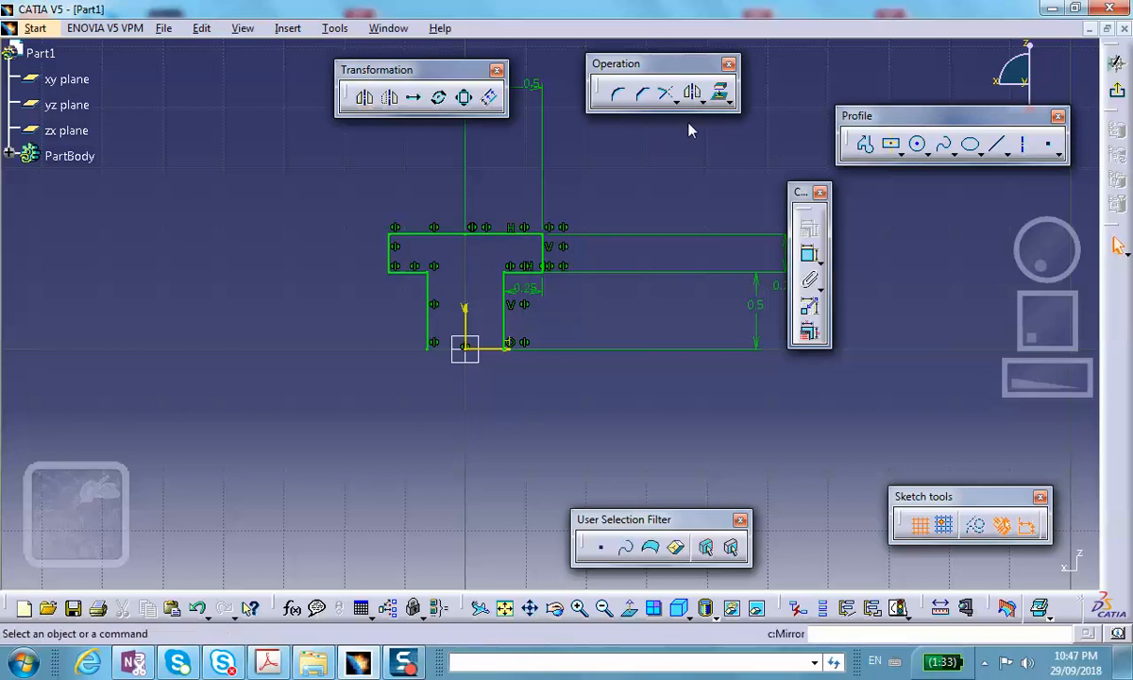
- Close the T profile with a horizontal line along the H axis between the two lower leg ends, and exit the sketch
{"action": "left_click", "coordinate": [1119, 95]}
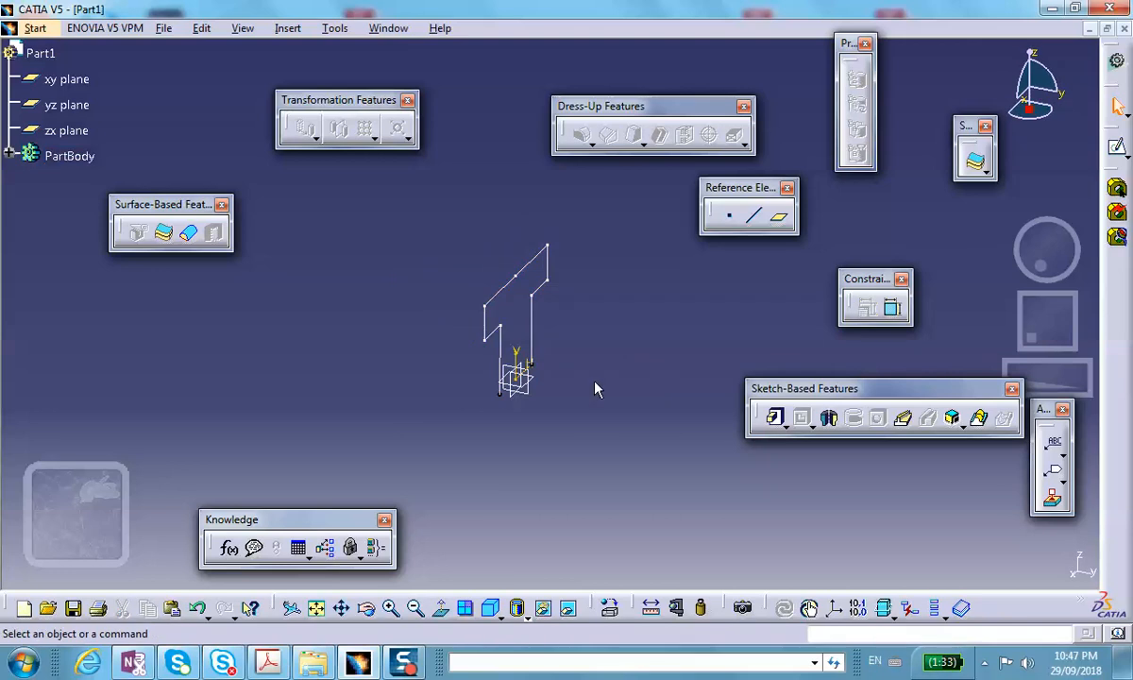
{"action": "double_click", "coordinate": [533, 321]}
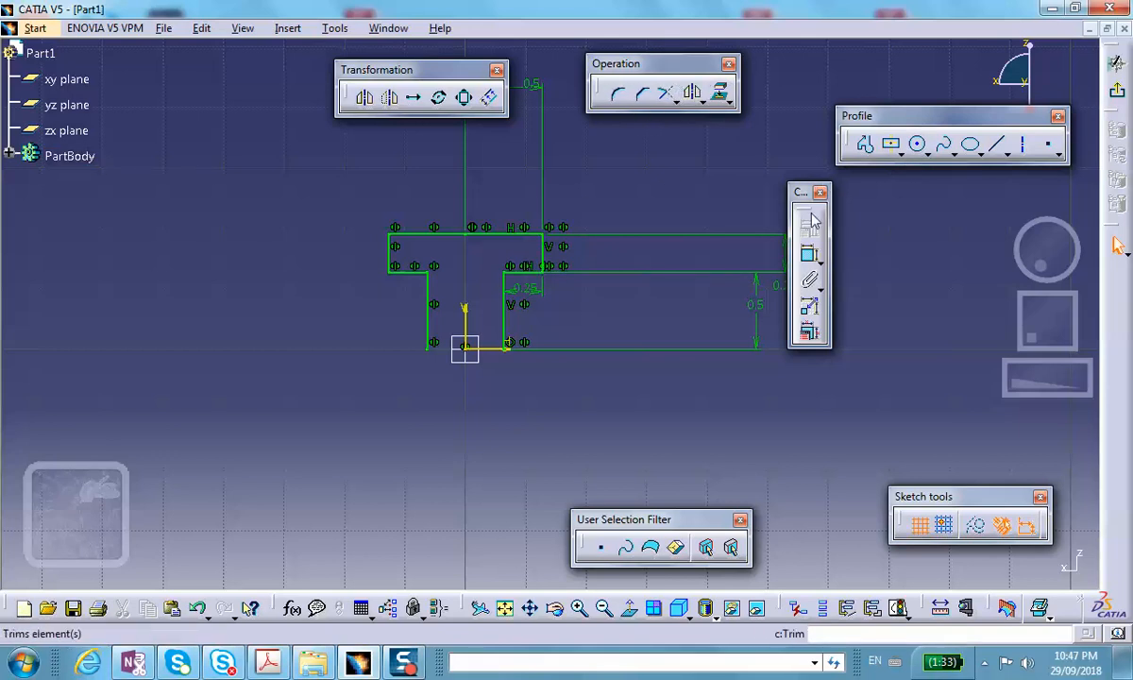
{"action": "left_click", "coordinate": [865, 143]}
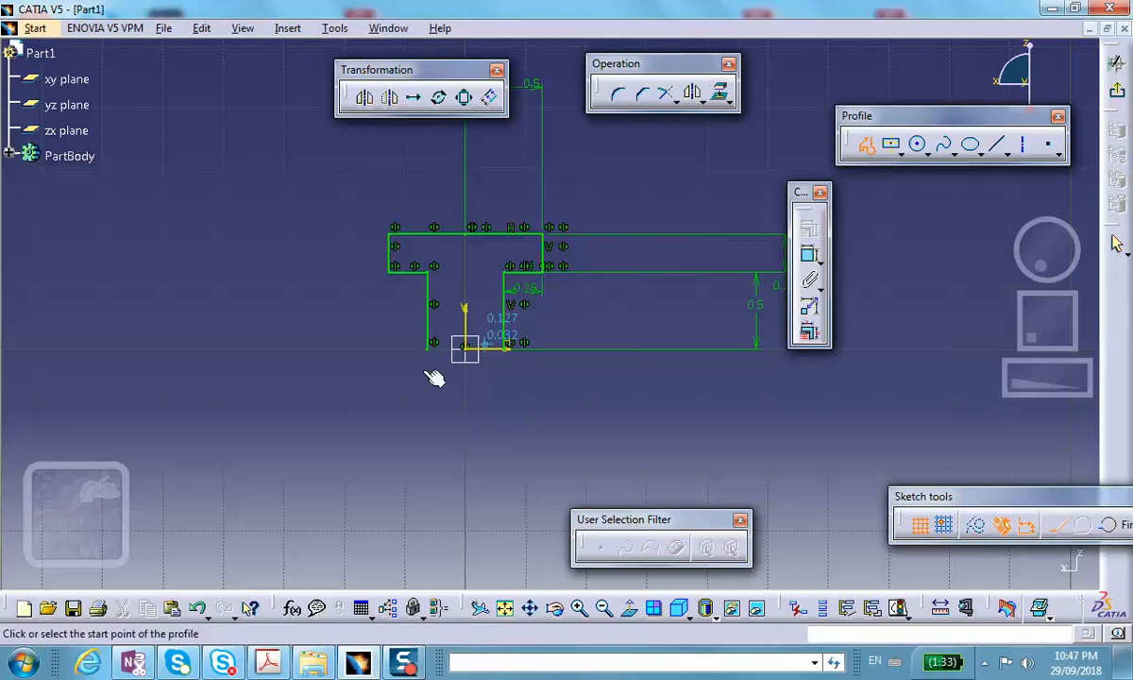
{"action": "left_click", "coordinate": [429, 349]}
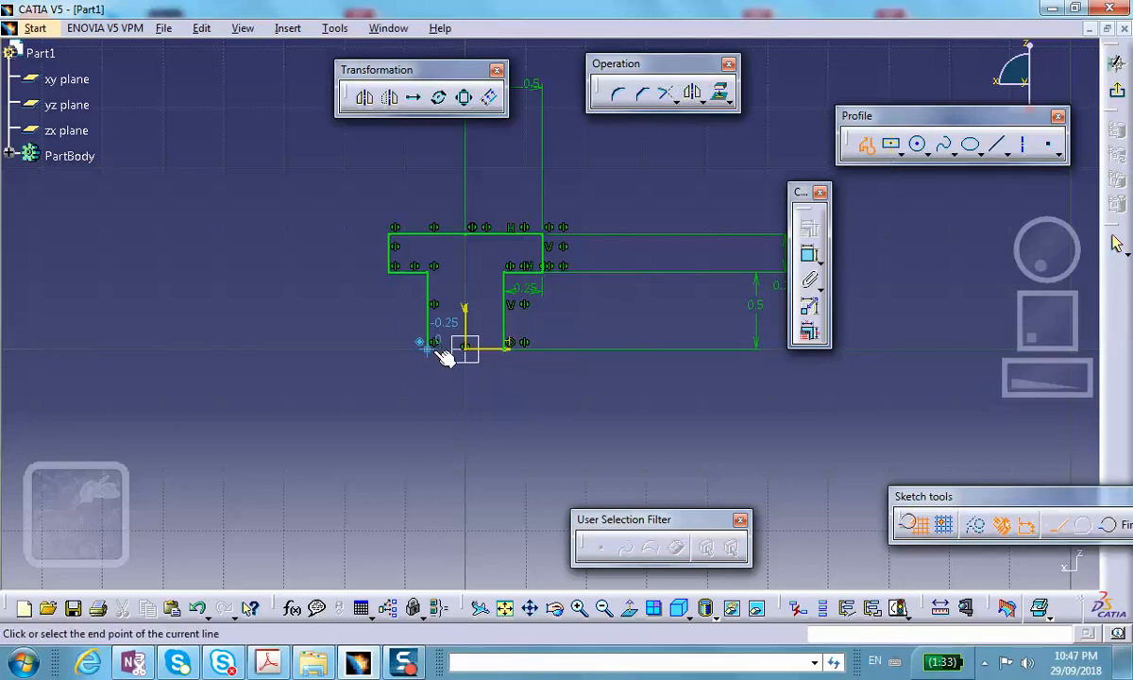
{"action": "left_click", "coordinate": [507, 348]}
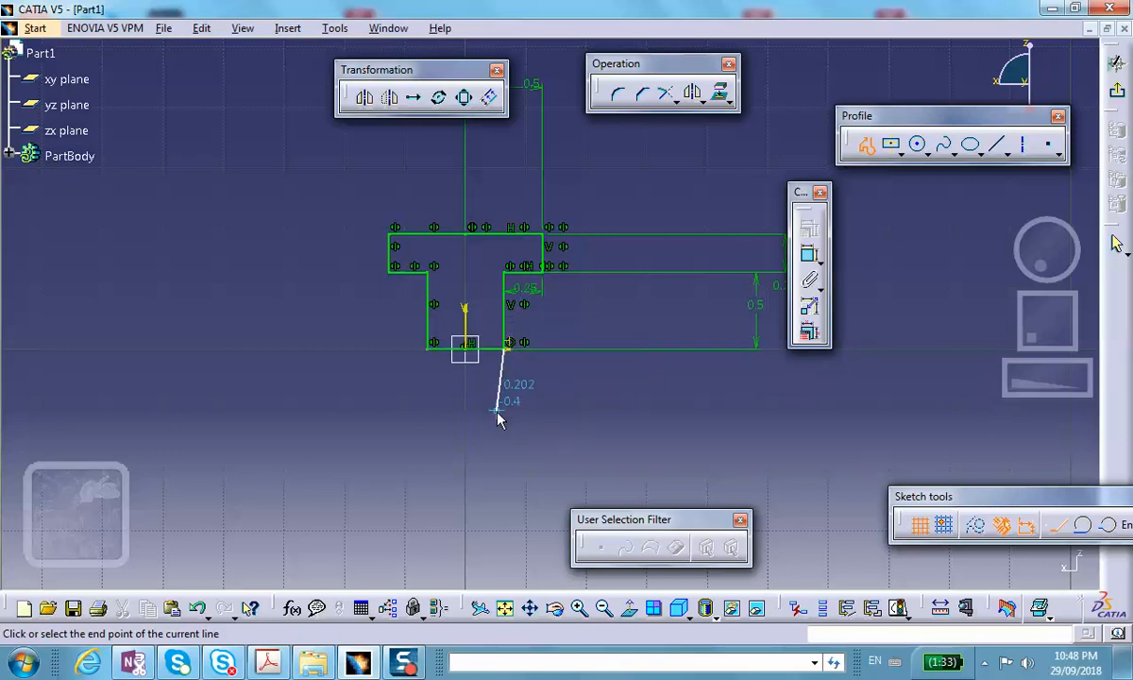
{"action": "key", "text": "Escape"}
{"action": "left_click", "coordinate": [1117, 91]}
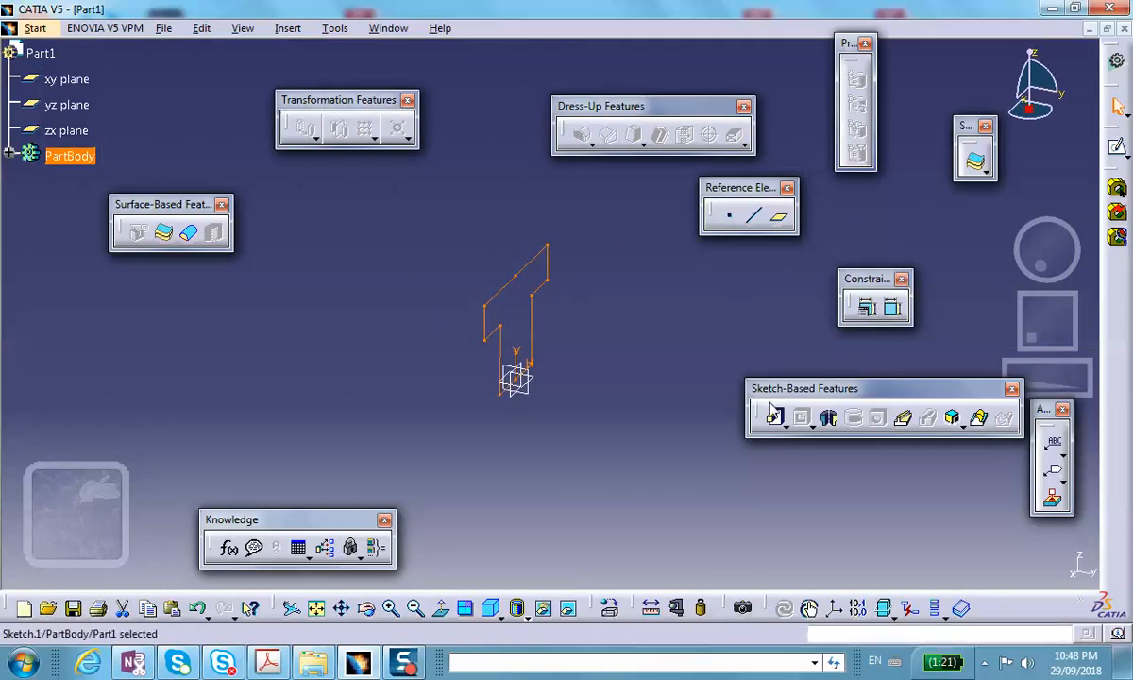
- Extrude the T-shaped sketch 10 in with Pad to form a long solid bar
{"action": "left_click", "coordinate": [774, 418]}
{"action": "type", "text": "10"}
{"action": "key", "text": "Return"}
{"action": "key", "text": "Return"}
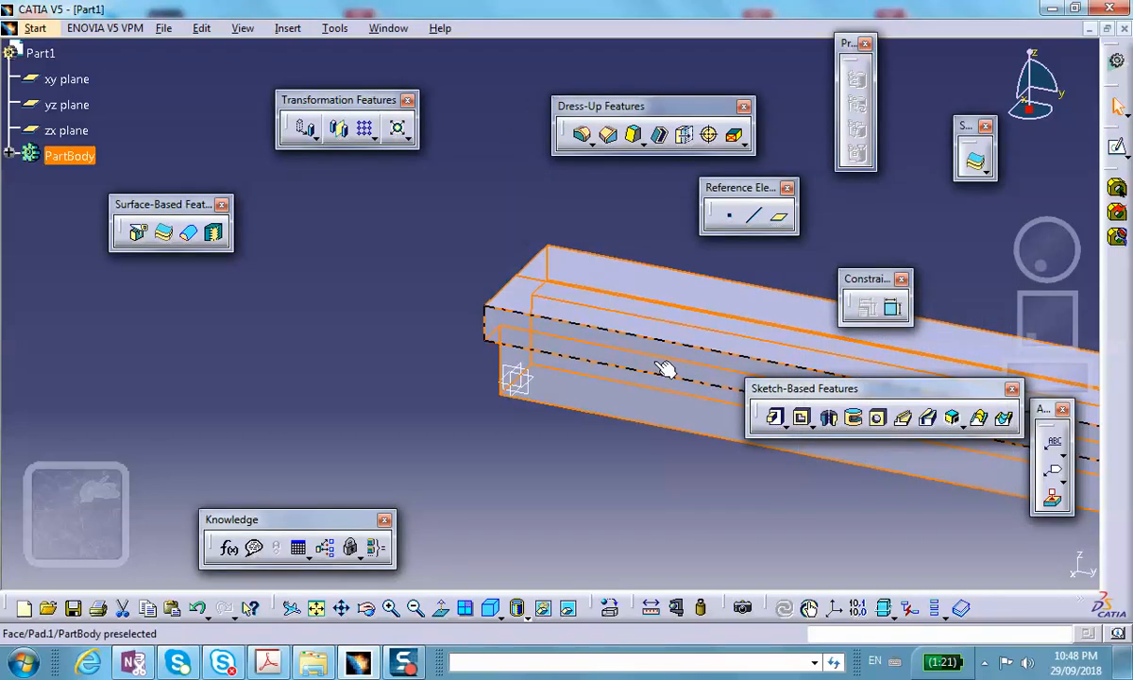
{"action": "middle_click_drag", "start_coordinate": [283, 344], "coordinate": [284, 395]}
{"action": "middle_click_drag", "start_coordinate": [661, 390], "coordinate": [334, 384]}
{"action": "left_click", "coordinate": [448, 400]}
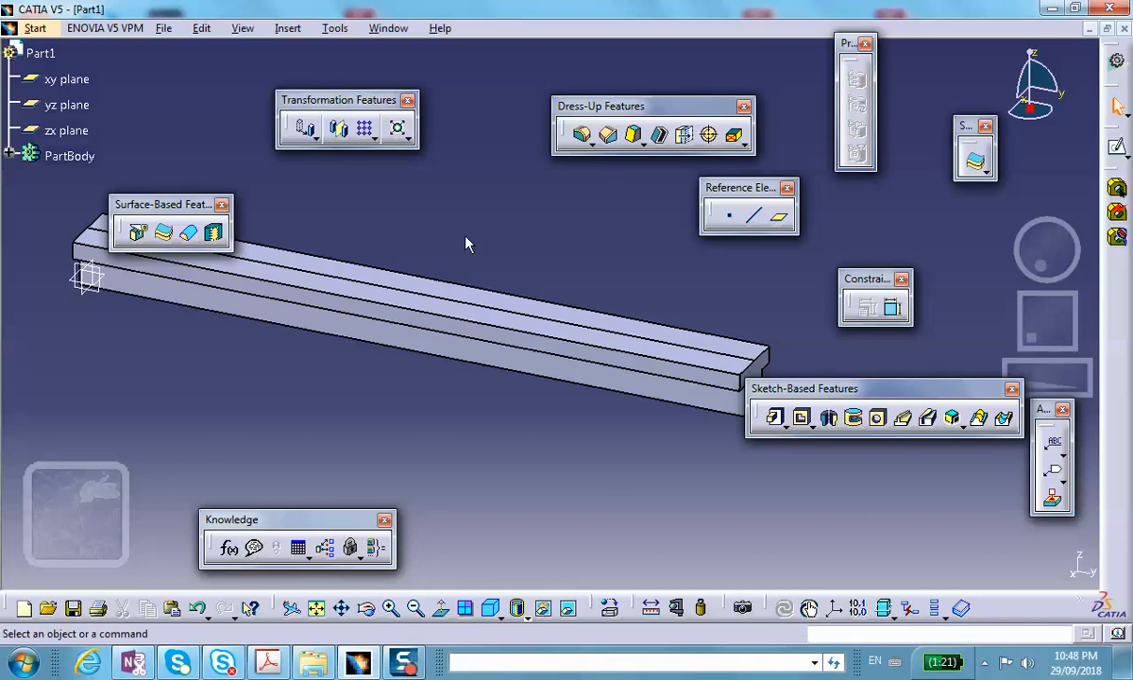
- Mirror the current solid about the xy plane to complete the I-beam
{"action": "left_click", "coordinate": [338, 129]}
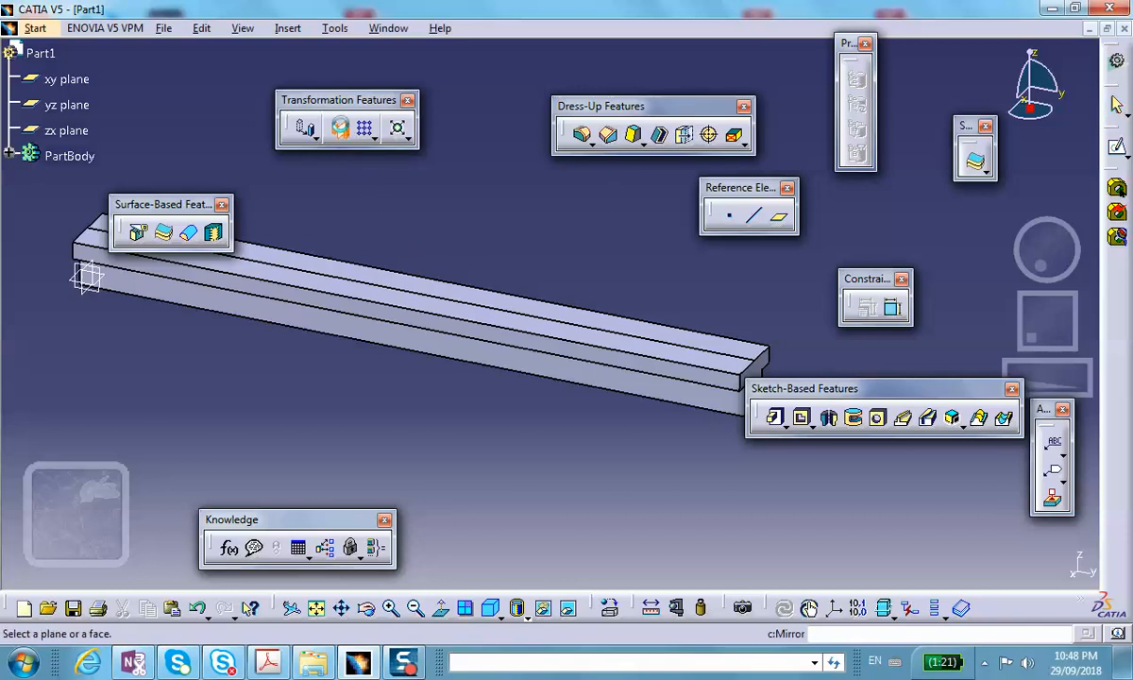
{"action": "left_click", "coordinate": [114, 281]}
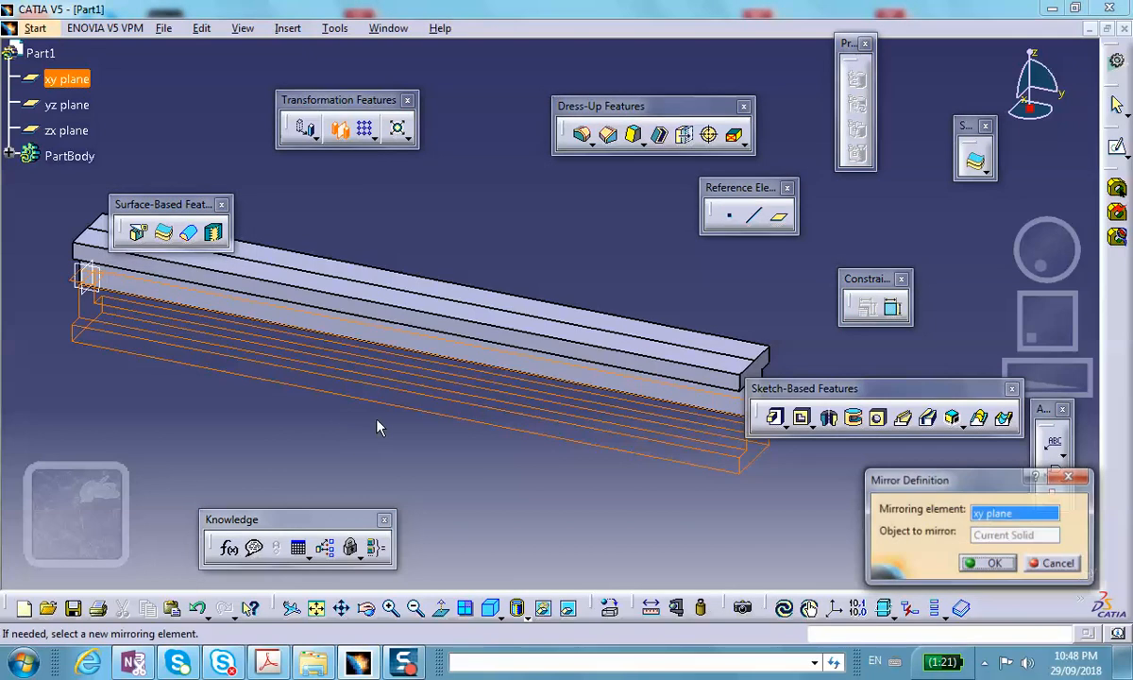
{"action": "left_click", "coordinate": [994, 564]}
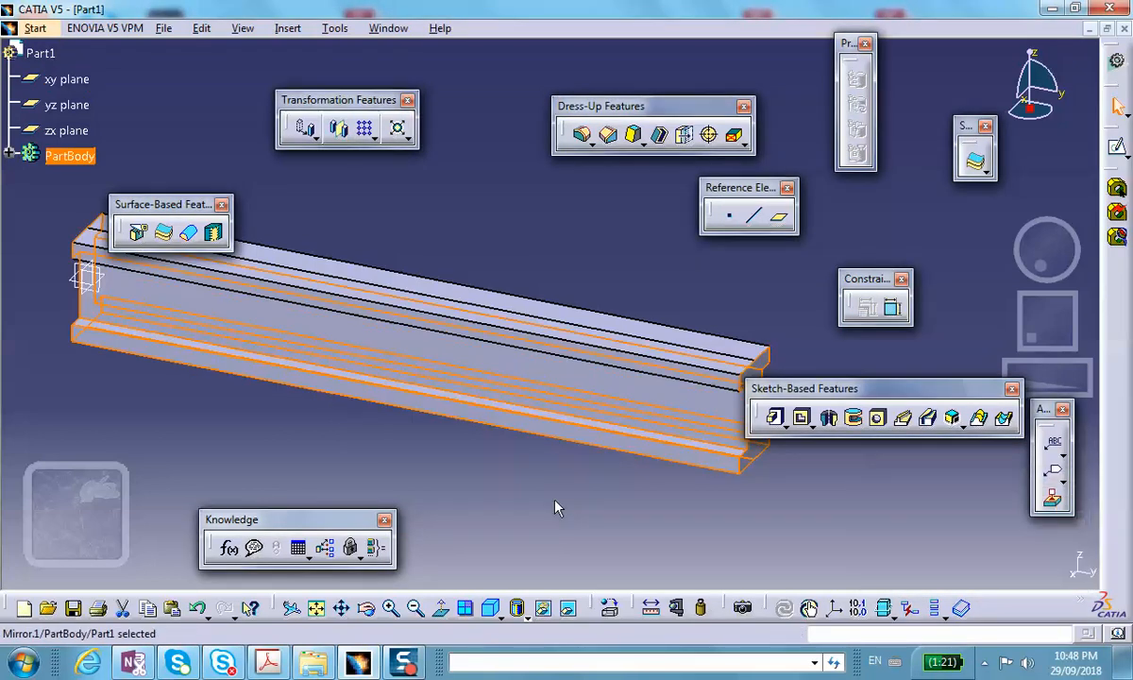
- Apply the Steel material from the Metal family of the default catalog to the whole part
{"action": "middle_click_drag", "start_coordinate": [556, 436], "coordinate": [420, 408]}
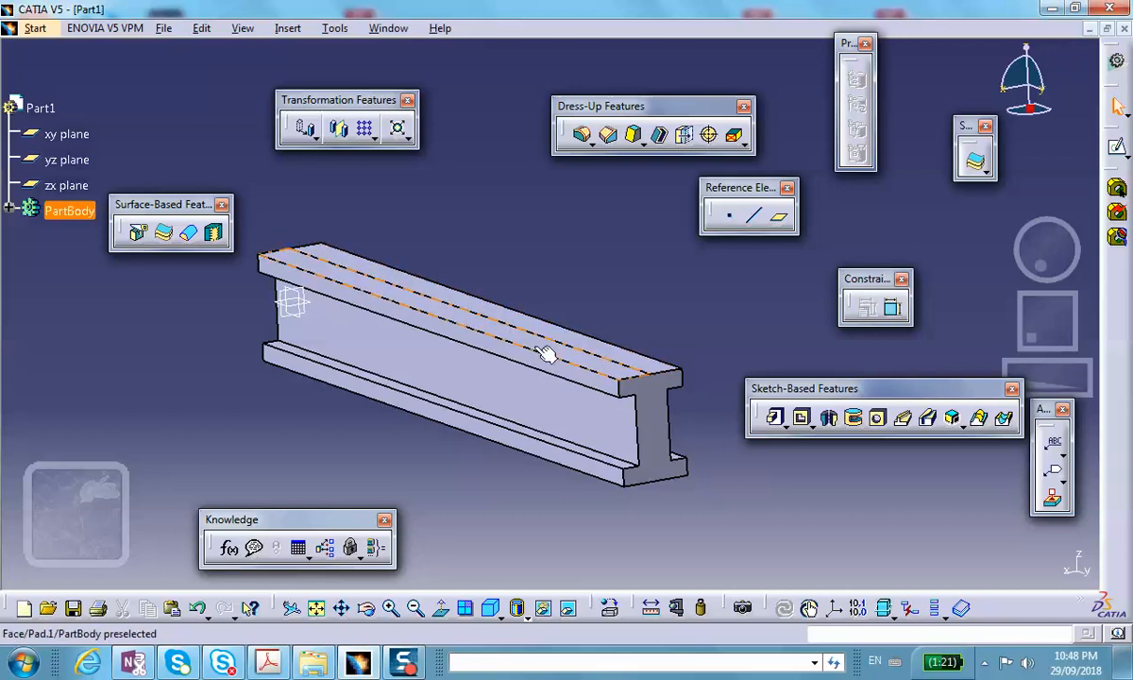
{"action": "middle_click_drag", "start_coordinate": [454, 316], "coordinate": [394, 464]}
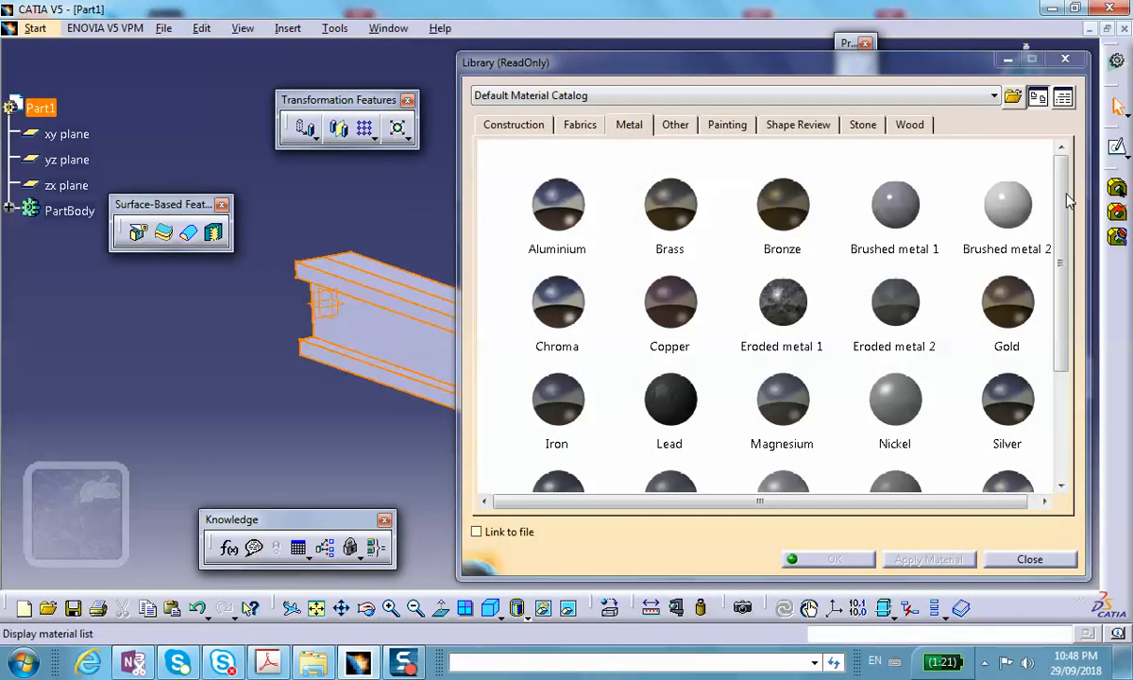
{"action": "scroll", "coordinate": [645, 412], "scroll_direction": "down", "scroll_amount": 5}
{"action": "left_click", "coordinate": [564, 326]}
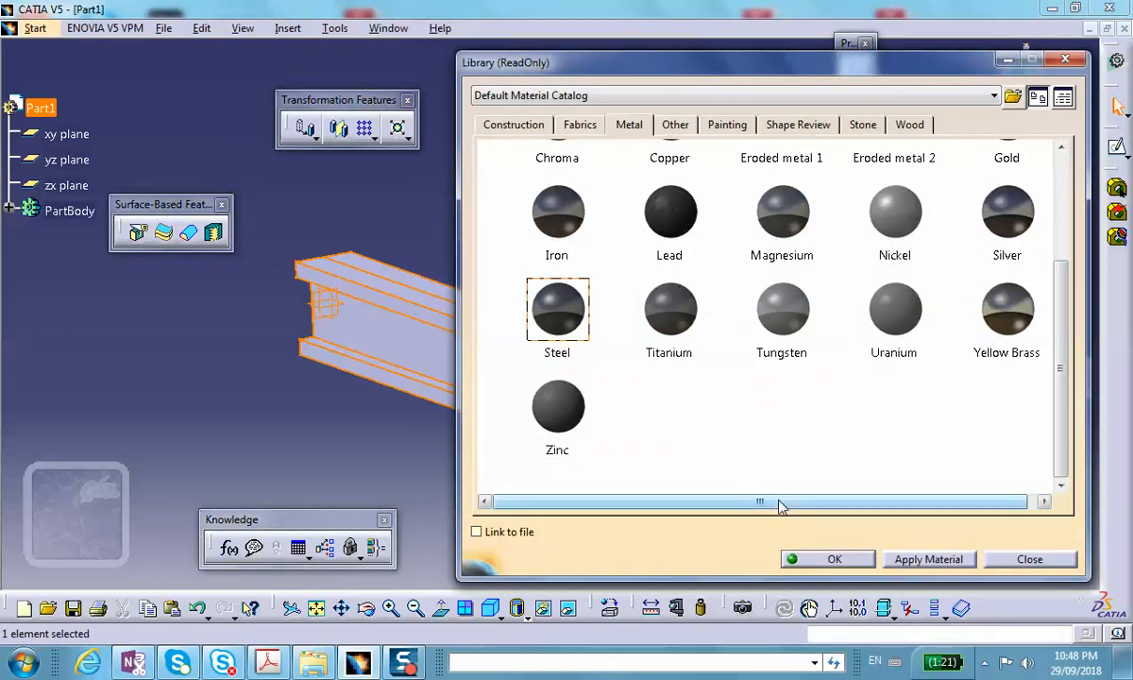
{"action": "left_click", "coordinate": [835, 559]}
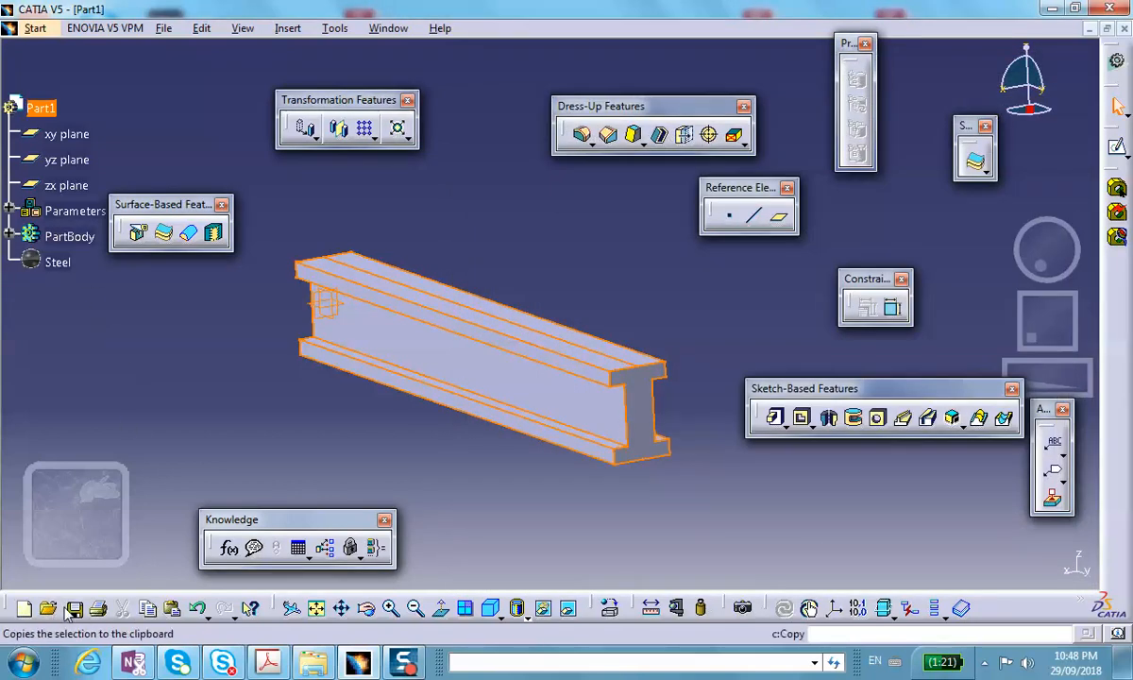
- Through Save Management's Save As, create a folder named I_beam_under_gravity_loading on the Desktop for the part file
{"action": "left_click", "coordinate": [164, 29]}
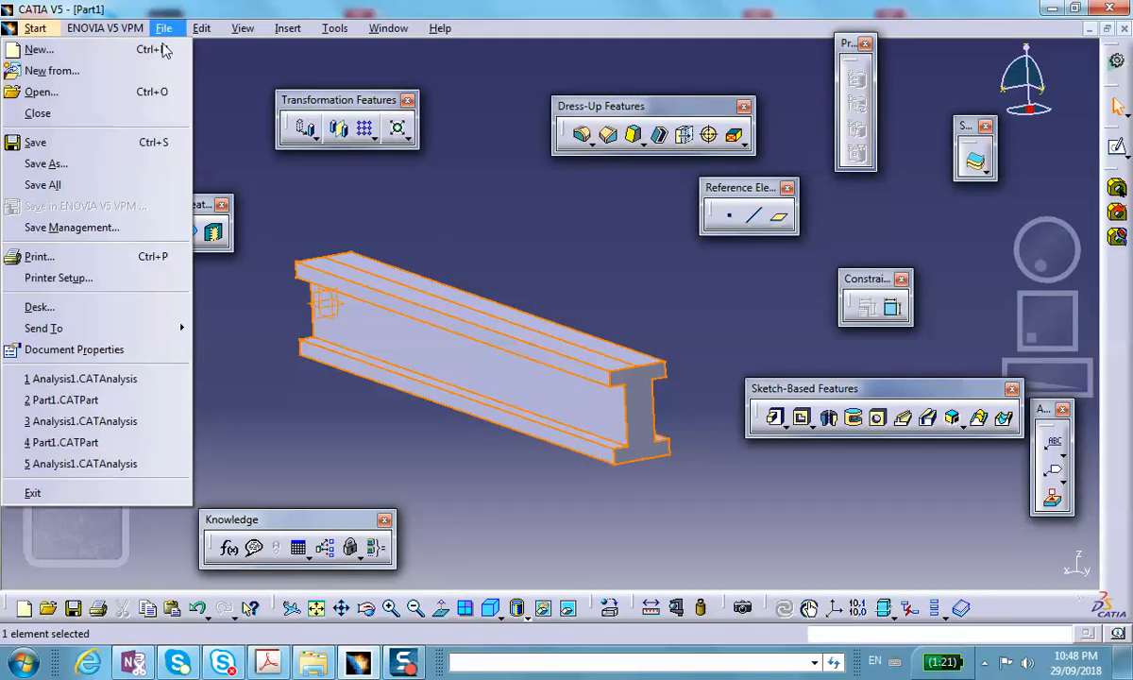
{"action": "left_click", "coordinate": [71, 228]}
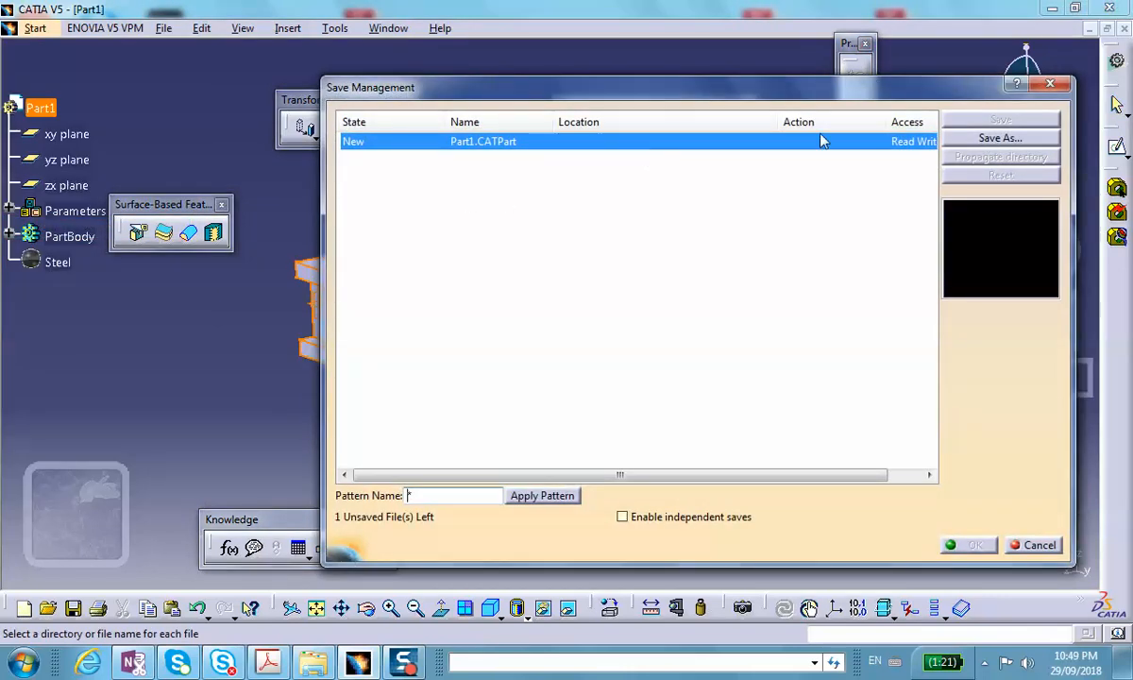
{"action": "left_click", "coordinate": [972, 140]}
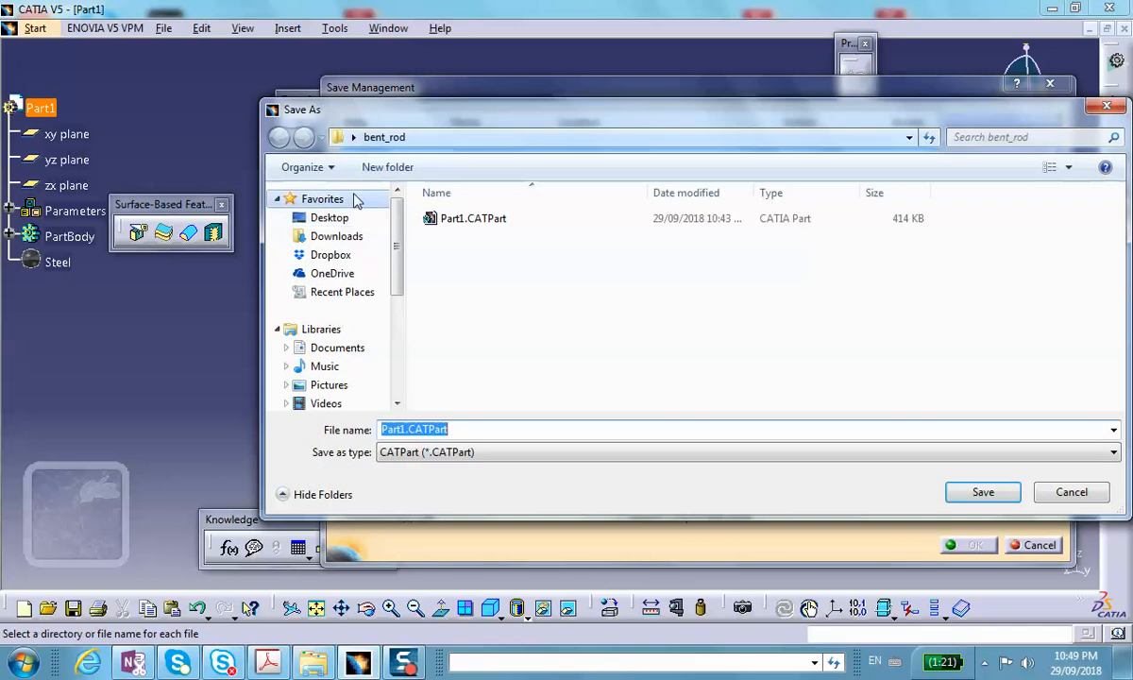
{"action": "left_click", "coordinate": [316, 218]}
{"action": "scroll", "coordinate": [935, 302], "scroll_direction": "down", "scroll_amount": 2}
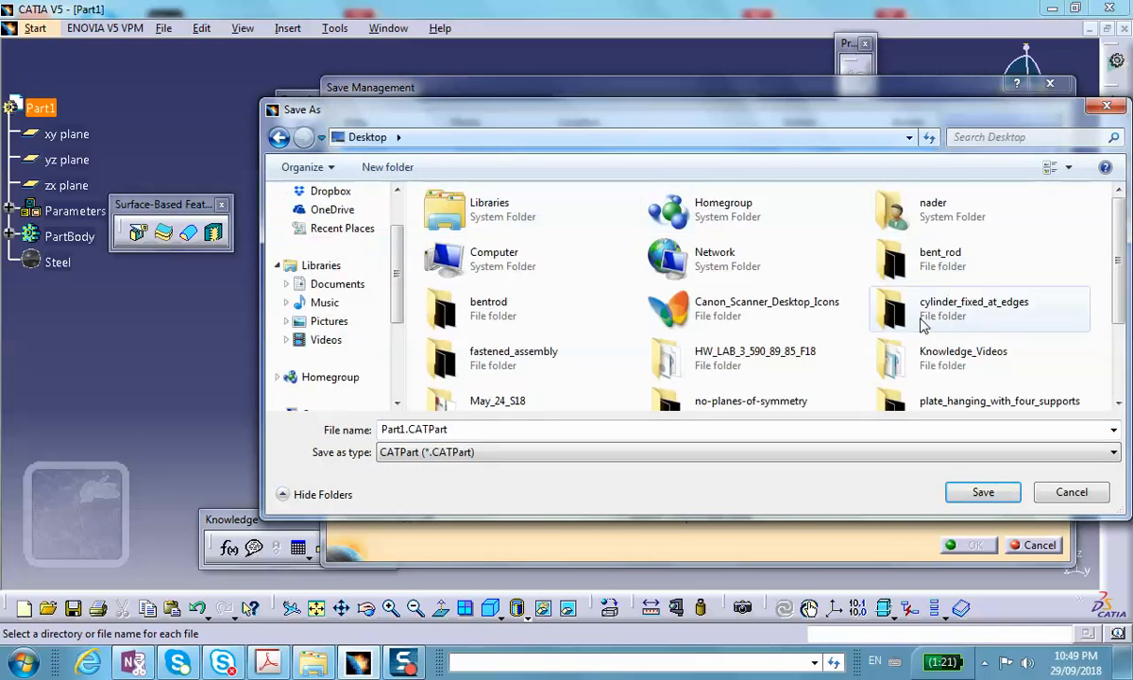
{"action": "left_click", "coordinate": [383, 168]}
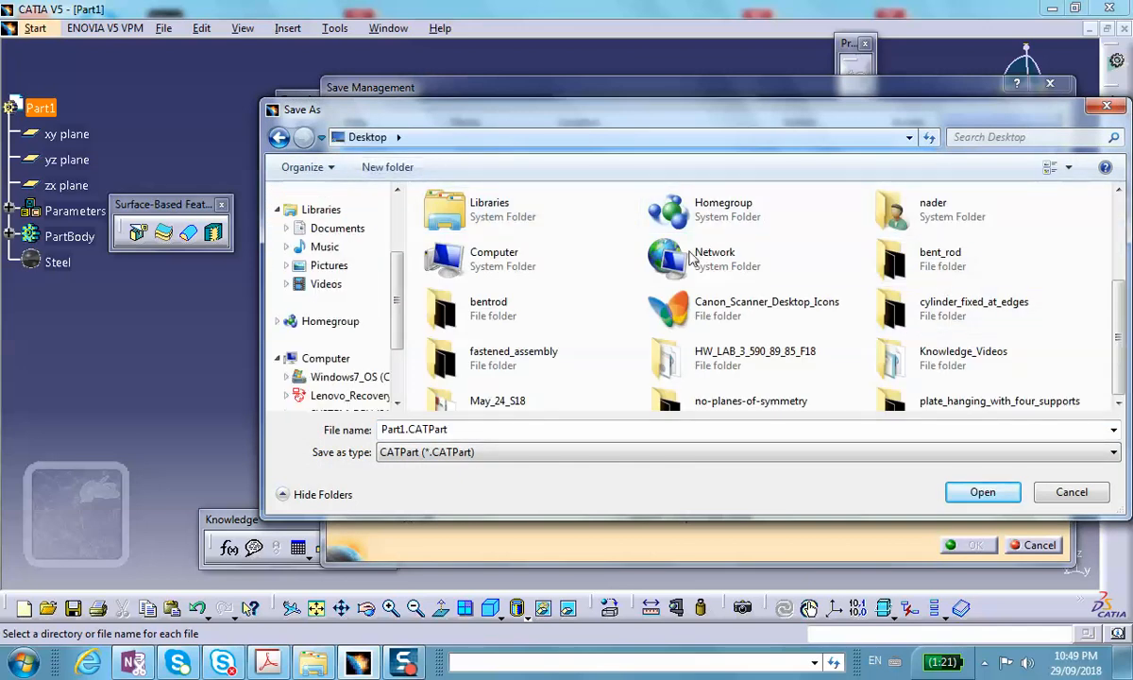
{"action": "type", "text": "i"}
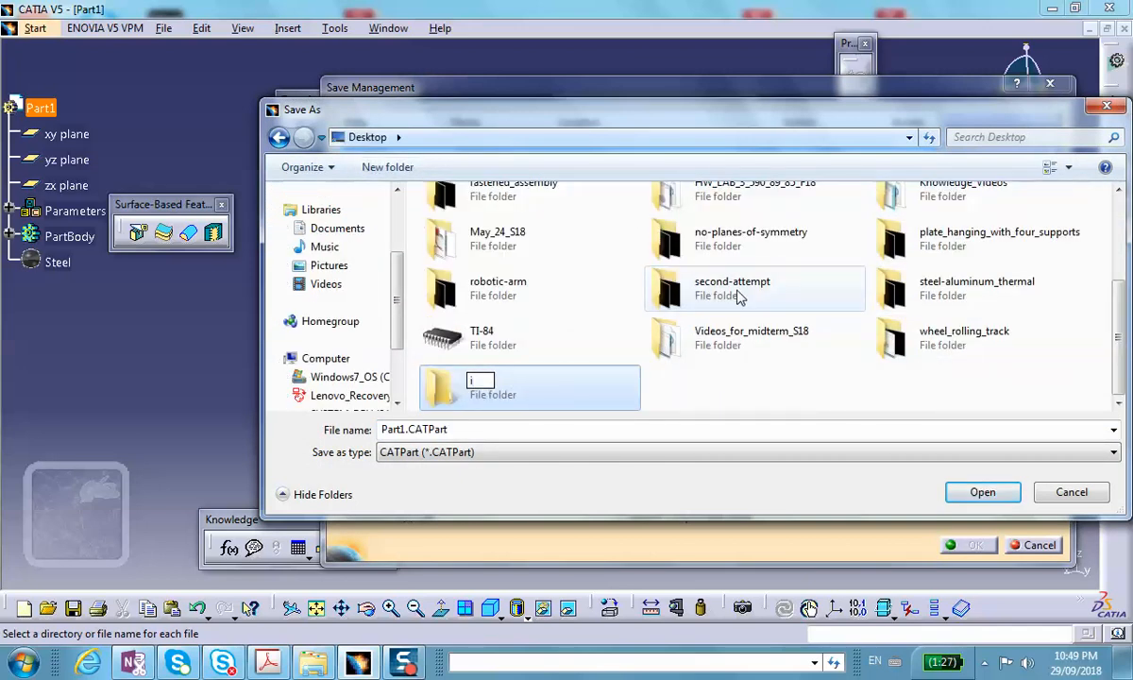
{"action": "type", "text": "m"}
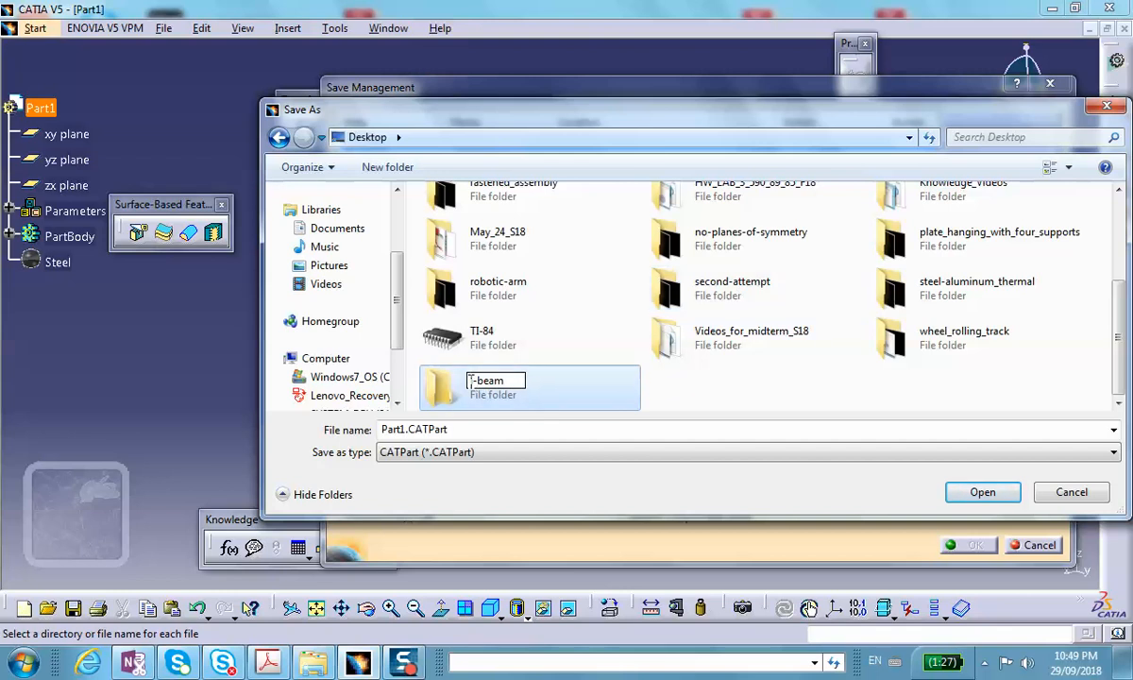
{"action": "key", "text": "Delete"}
{"action": "key", "text": "Delete"}
{"action": "type", "text": "I_beam_under_gravity_loading"}
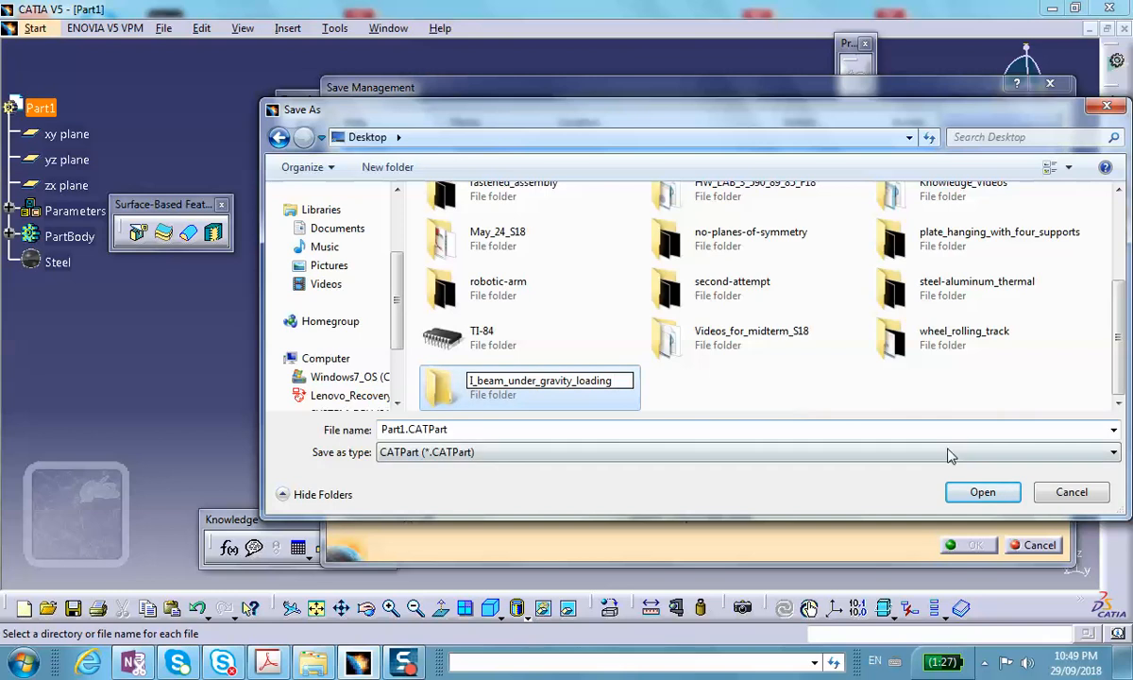
- Save the part as Part1.CATPart inside the I_beam_under_gravity_loading folder and complete the save
{"action": "left_click", "coordinate": [982, 492]}
{"action": "left_click", "coordinate": [982, 492]}
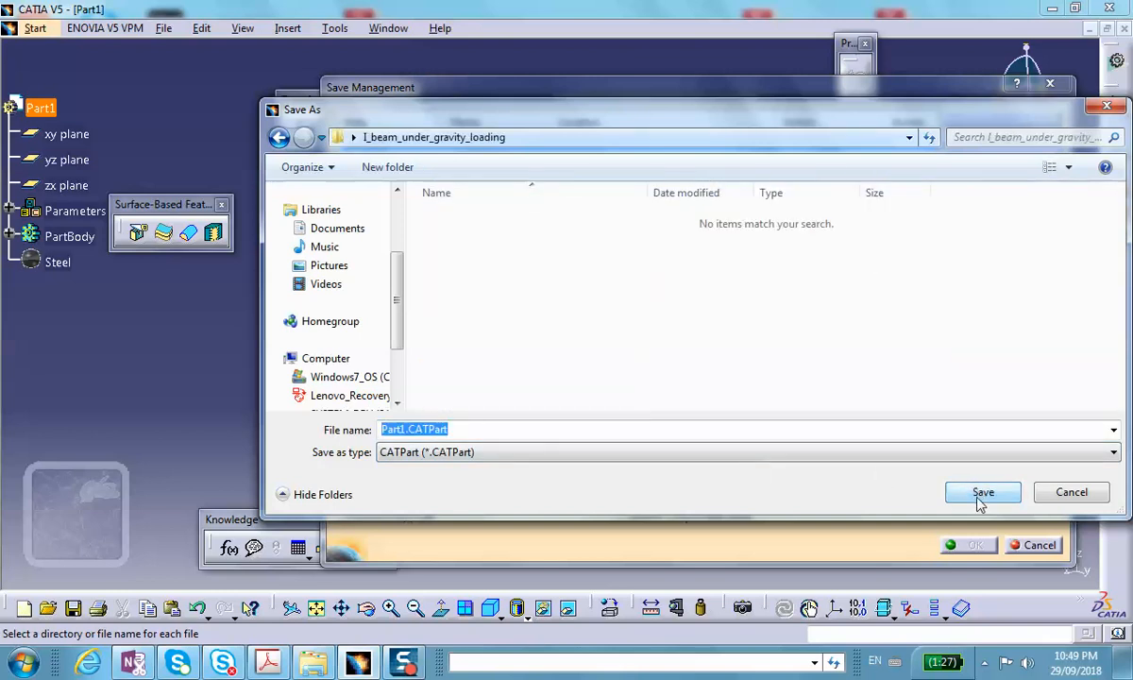
{"action": "left_click", "coordinate": [982, 492]}
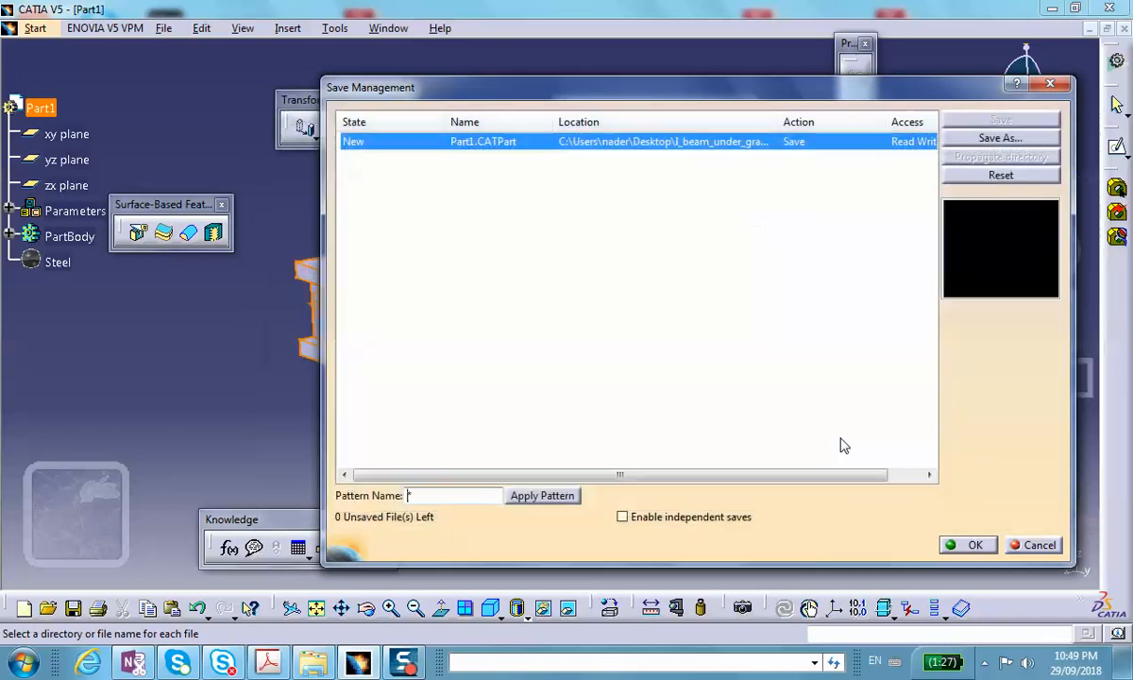
{"action": "left_click", "coordinate": [974, 546]}
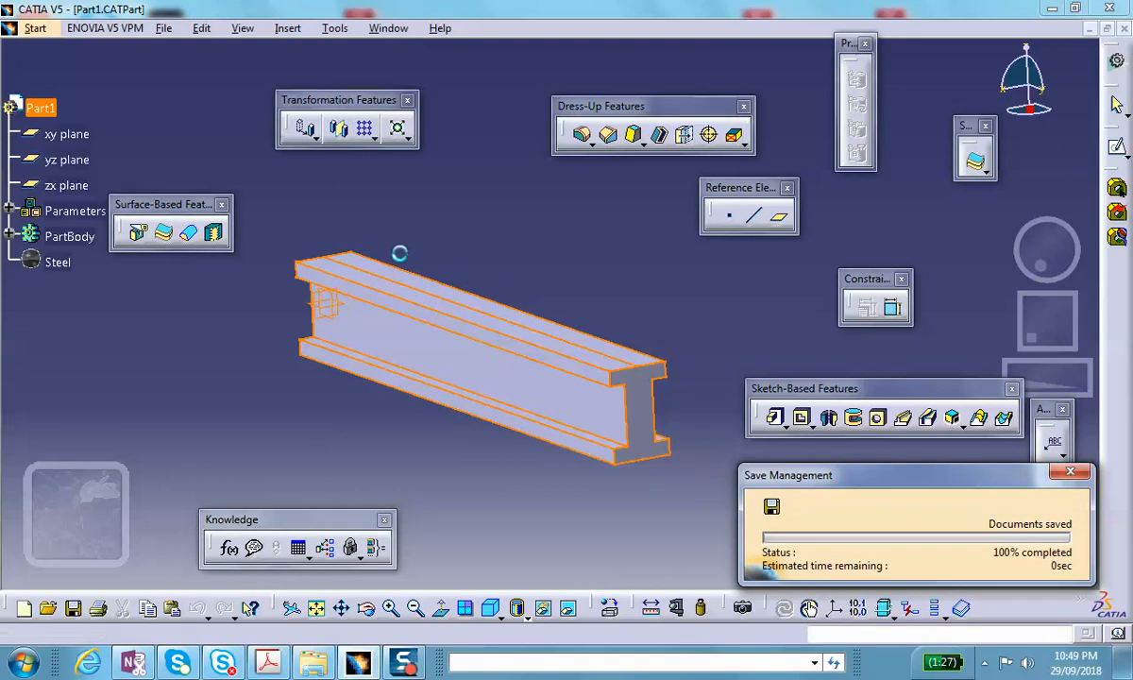
- Switch to the structural analysis workbench under Analysis & Simulation and create a new Static Analysis case
{"action": "left_click", "coordinate": [35, 27]}
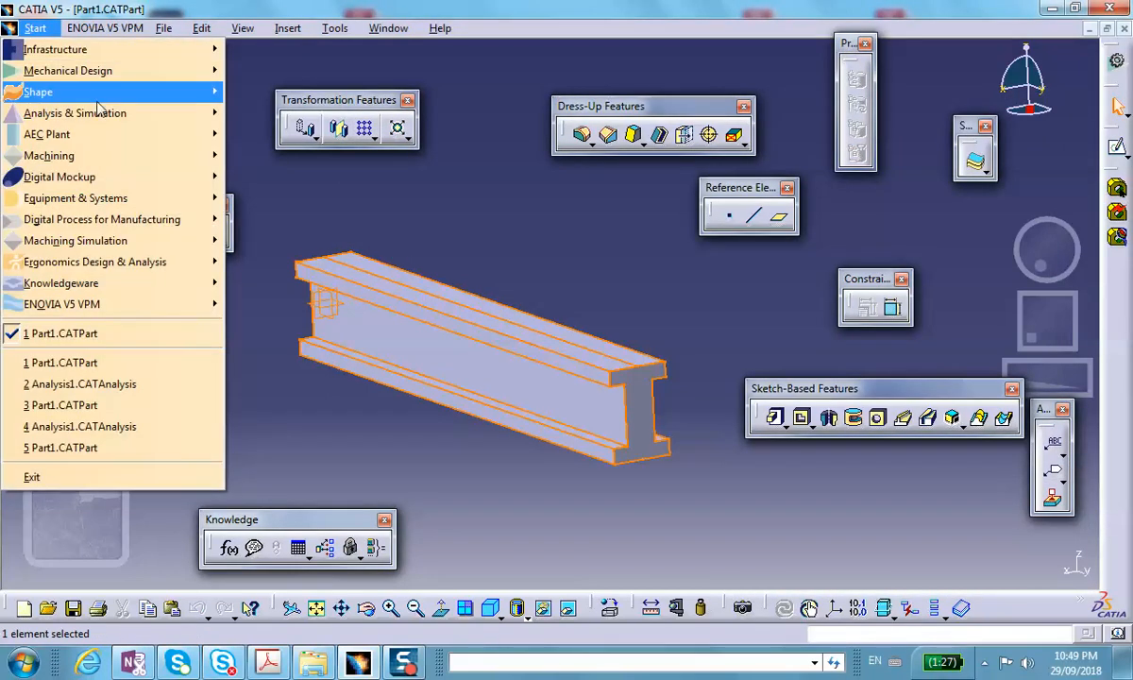
{"action": "mouse_move", "coordinate": [217, 112]}
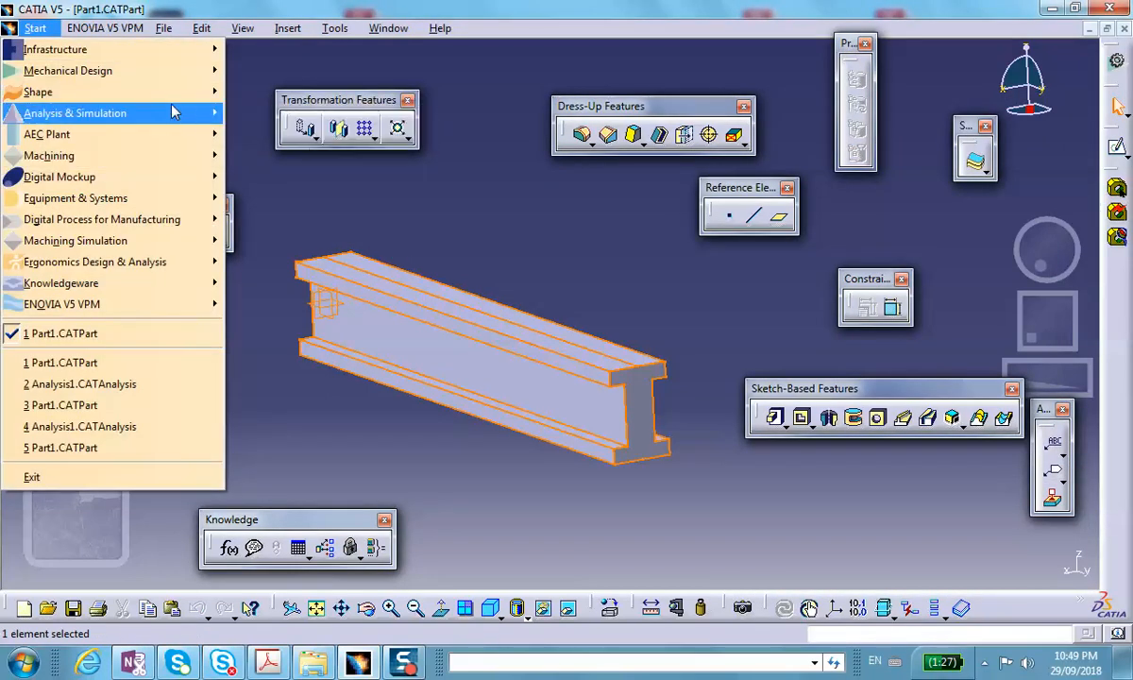
{"action": "left_click", "coordinate": [263, 138]}
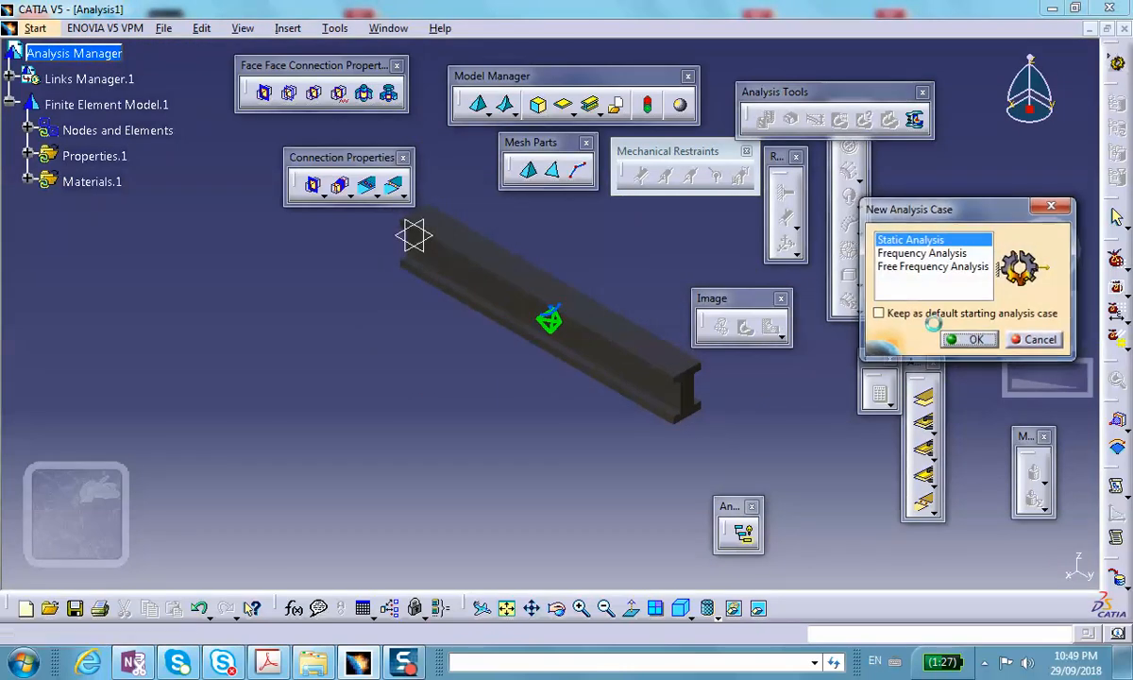
{"action": "left_click", "coordinate": [965, 340]}
- Display the beam shaded with edges, without smooth edges, instead of with its material
{"action": "middle_click_drag", "start_coordinate": [645, 246], "coordinate": [557, 287]}
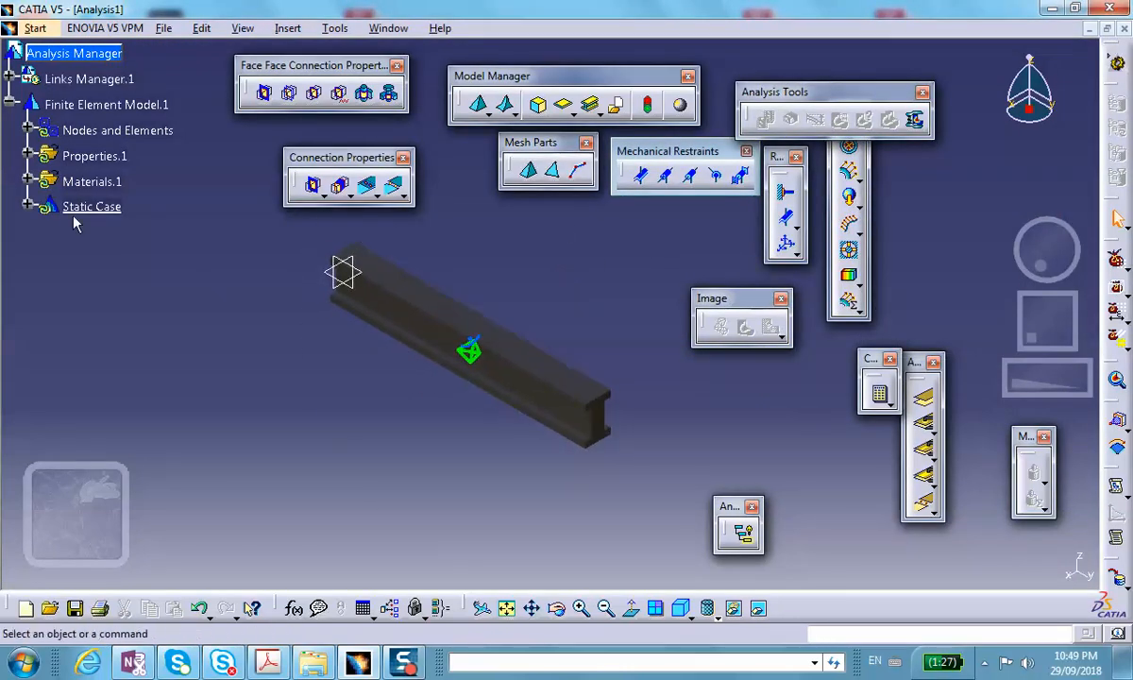
{"action": "left_click", "coordinate": [718, 616]}
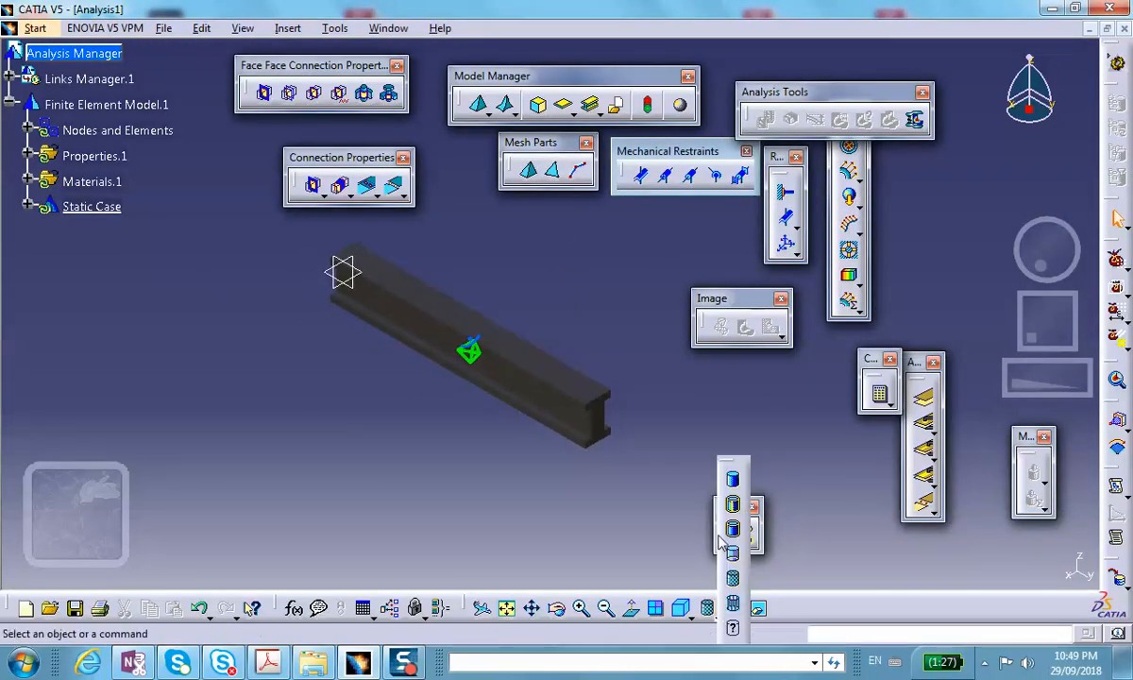
{"action": "left_click", "coordinate": [735, 532]}
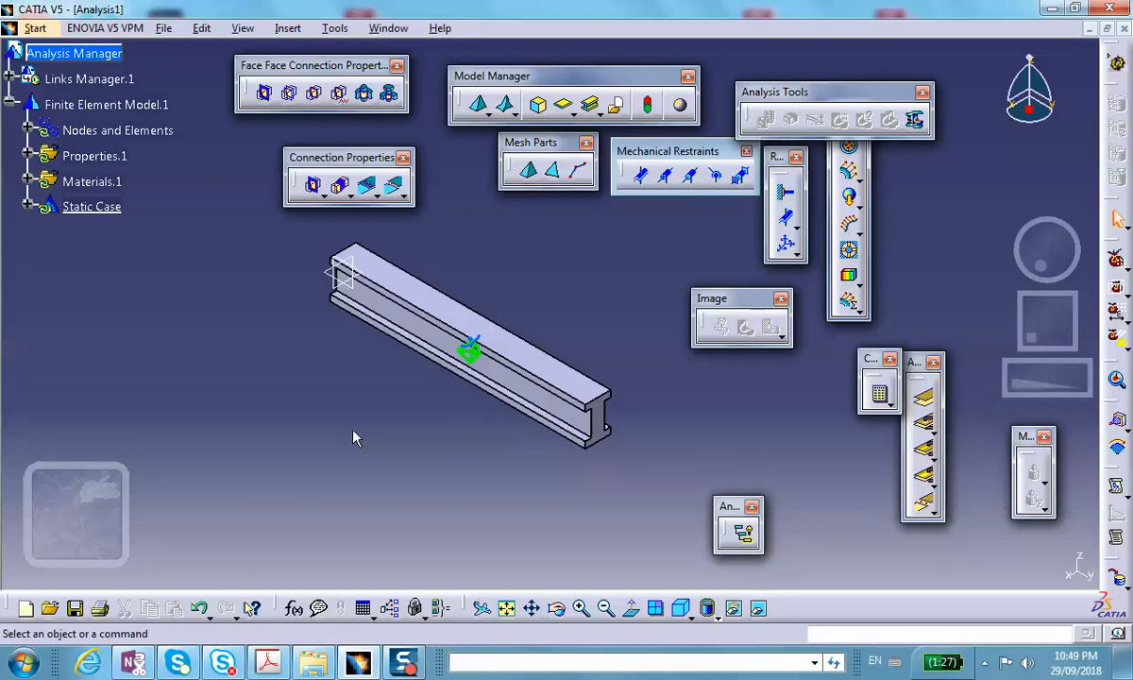
- Change the global element size of the beam's OCTREE tetrahedron mesh
{"action": "left_click", "coordinate": [26, 128]}
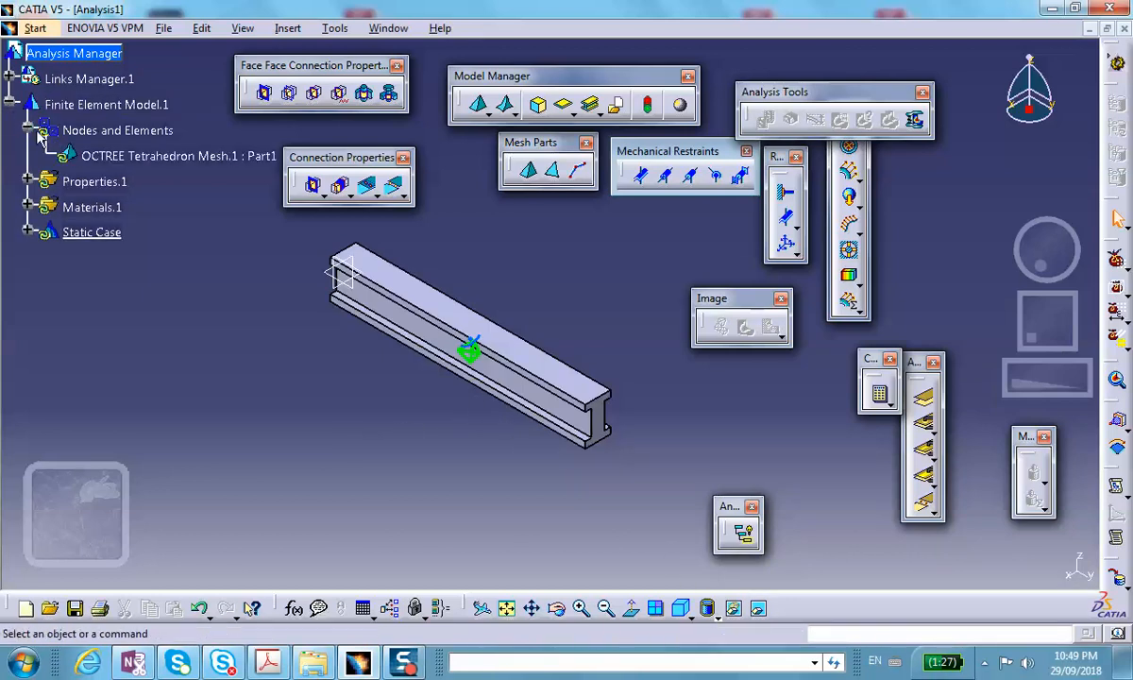
{"action": "double_click", "coordinate": [109, 157]}
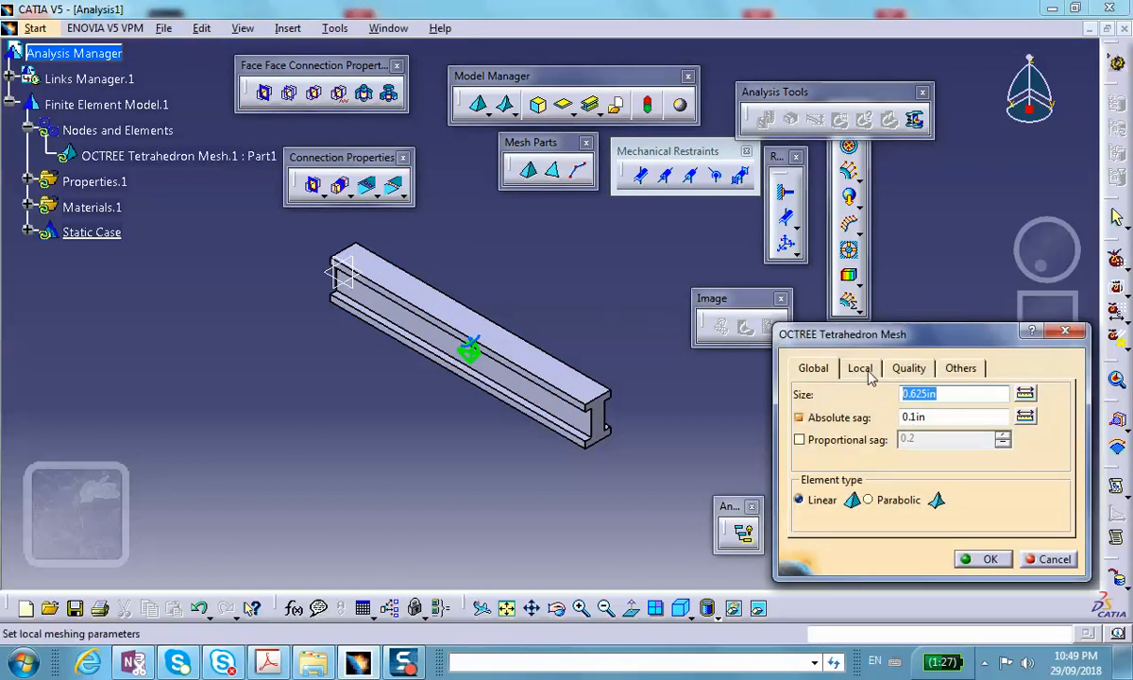
{"action": "key", "text": "BackSpace"}
{"action": "left_click", "coordinate": [987, 557]}
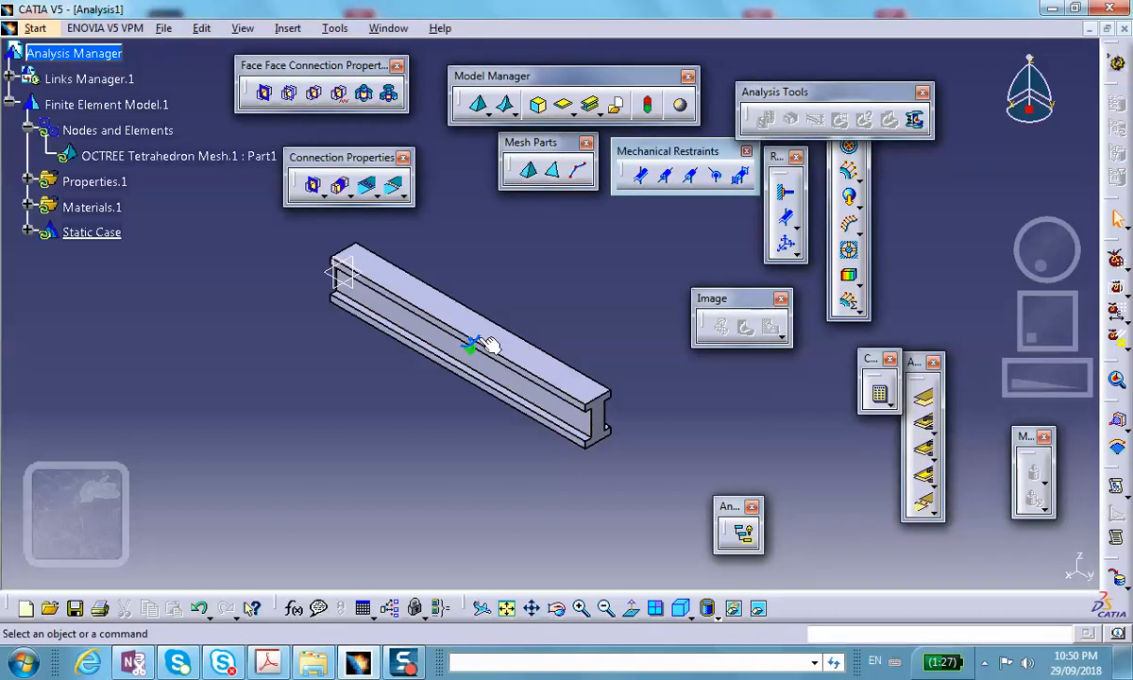
- Generate a mesh visualization from Nodes and Elements, accepting the mesh update, and inspect the meshed beam
{"action": "right_click", "coordinate": [118, 130]}
{"action": "left_click", "coordinate": [174, 387]}
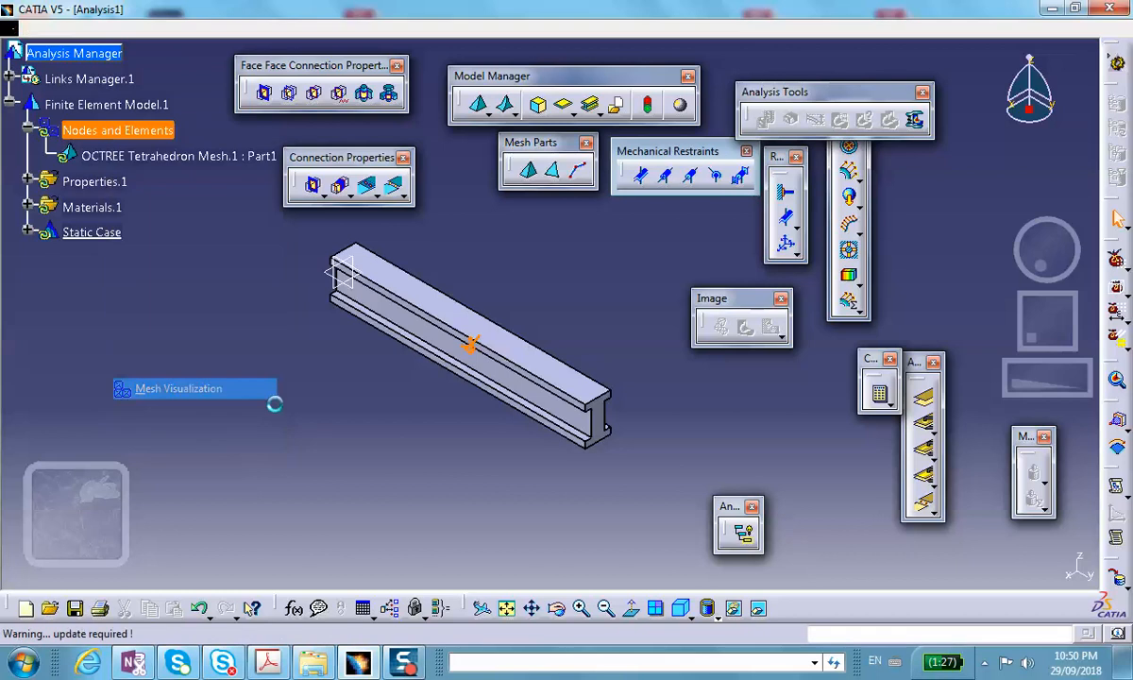
{"action": "left_click", "coordinate": [580, 376]}
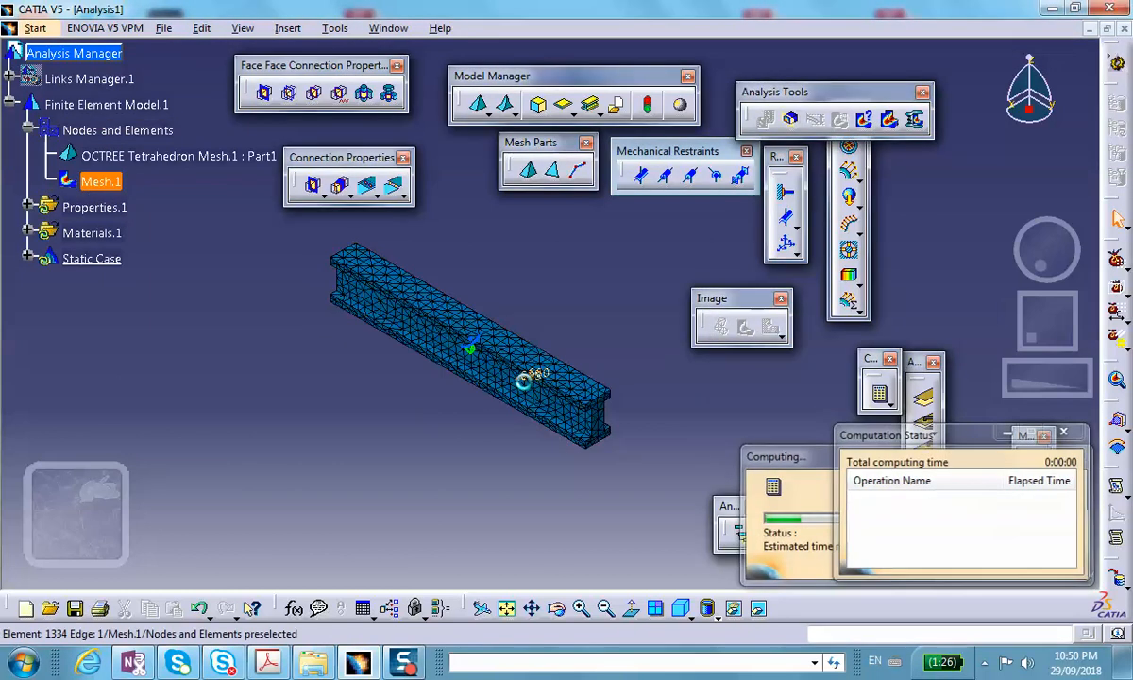
{"action": "middle_click_drag", "start_coordinate": [481, 357], "coordinate": [405, 341], "text": "ctrl"}
{"action": "left_click", "coordinate": [250, 385]}
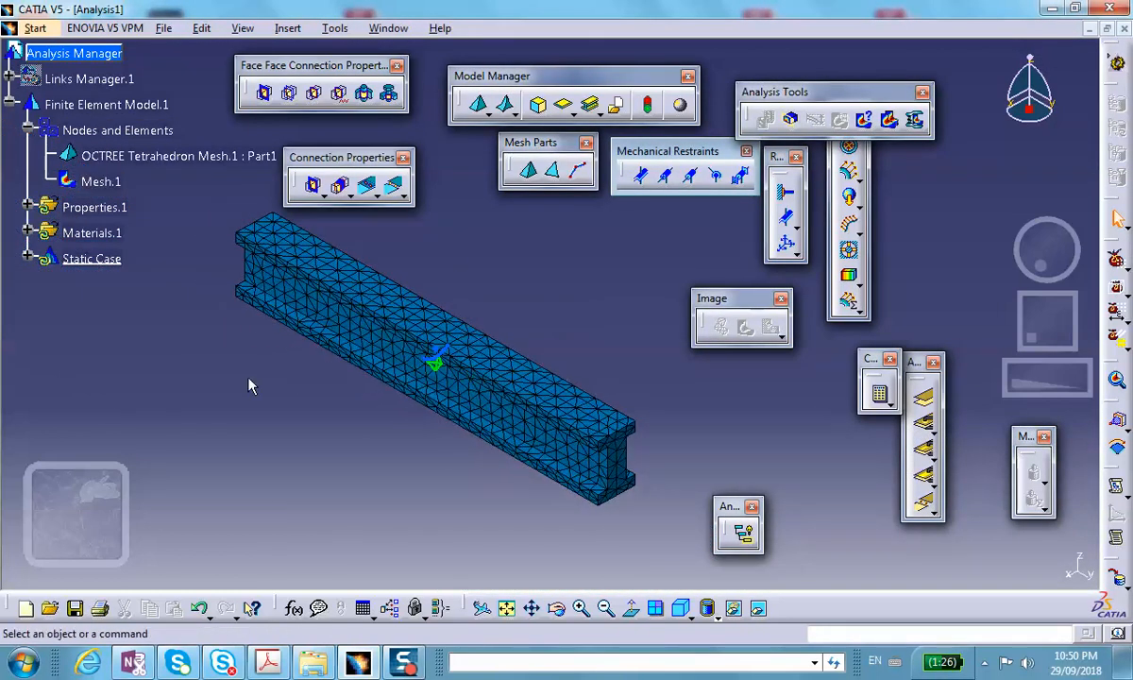
{"action": "middle_click_drag", "start_coordinate": [631, 503], "coordinate": [454, 306]}
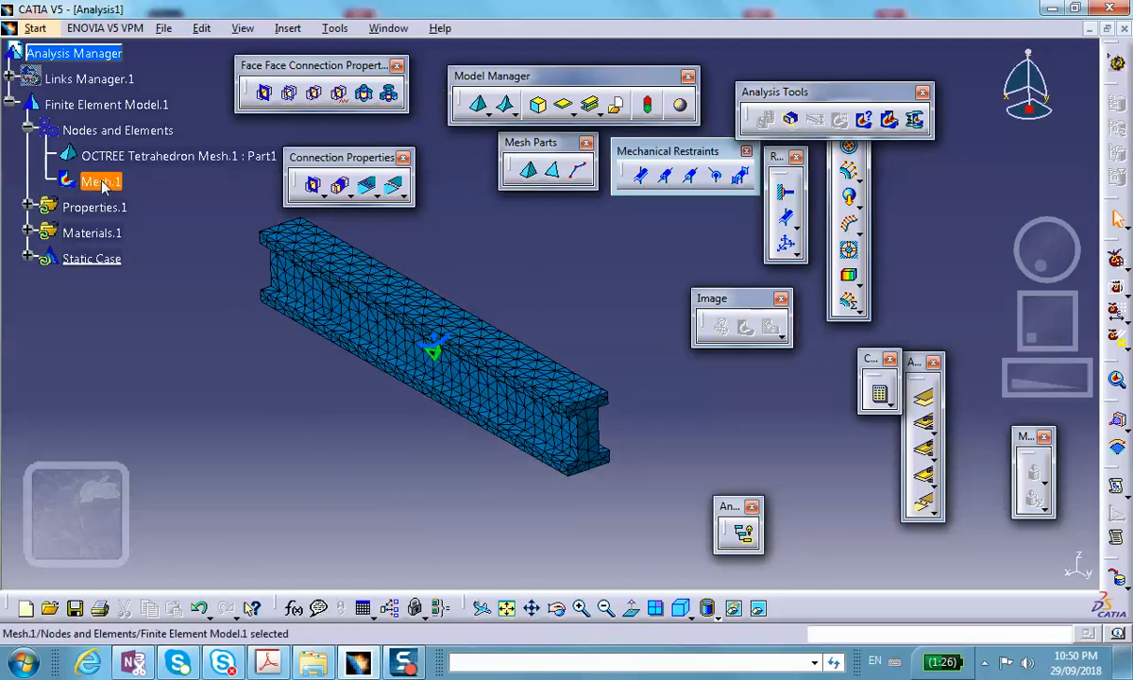
- Deactivate the mesh image so the plain beam geometry is displayed
{"action": "right_click", "coordinate": [100, 182]}
{"action": "left_click", "coordinate": [174, 451]}
- Clamp the I-shaped end face of the beam
{"action": "middle_click_drag", "start_coordinate": [303, 448], "coordinate": [599, 481]}
{"action": "scroll", "coordinate": [317, 382], "scroll_direction": "up", "scroll_amount": 1}
{"action": "middle_click_drag", "start_coordinate": [317, 382], "coordinate": [373, 222]}
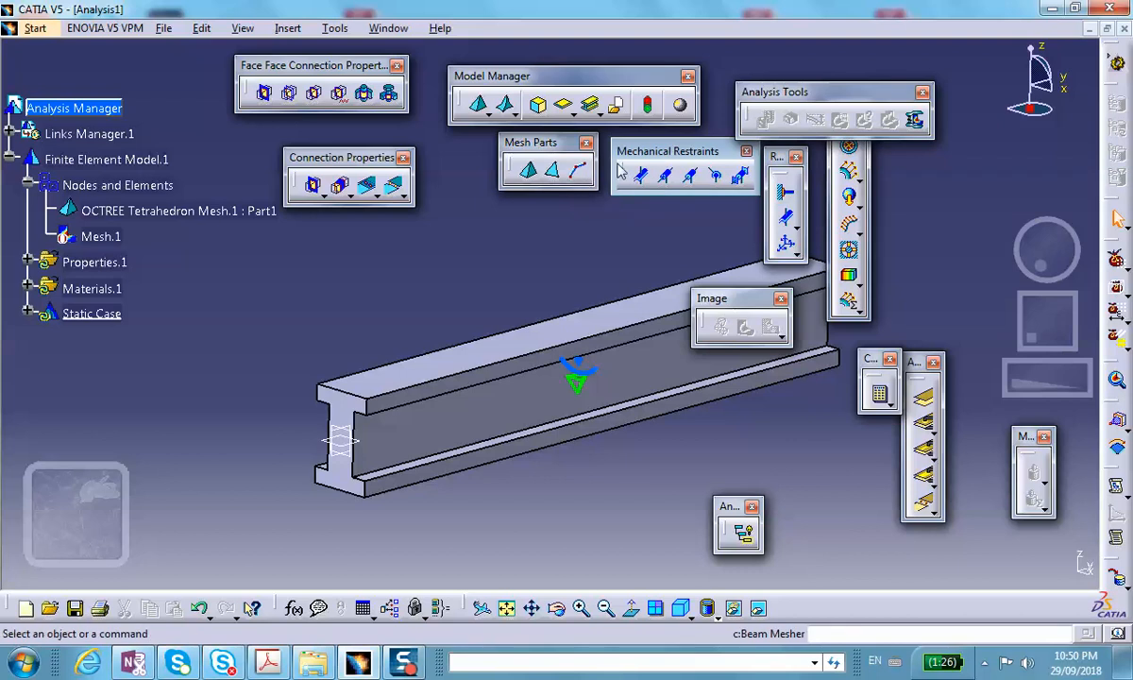
{"action": "left_click", "coordinate": [790, 195]}
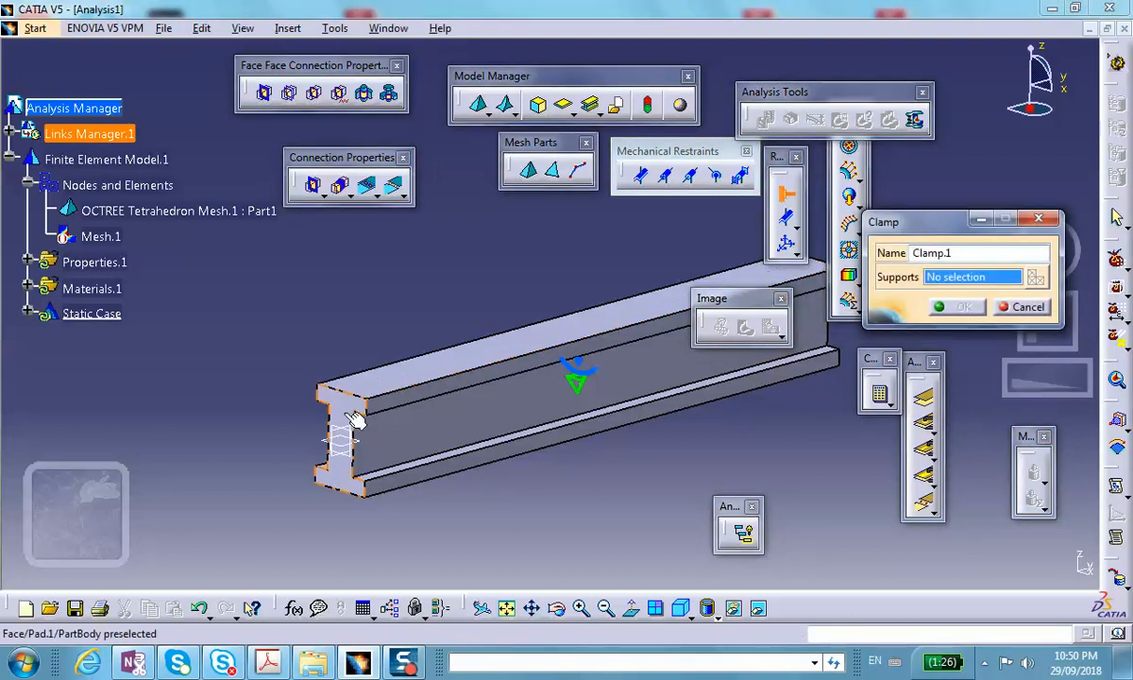
{"action": "left_click", "coordinate": [342, 452]}
{"action": "left_click", "coordinate": [955, 306]}
- Rearrange the floating analysis tools and lay the full set of load commands out horizontally below the mechanical restraint commands
{"action": "middle_click_drag", "start_coordinate": [696, 354], "coordinate": [442, 401]}
{"action": "middle_click_drag", "start_coordinate": [355, 236], "coordinate": [363, 294]}
{"action": "scroll", "coordinate": [621, 312], "scroll_direction": "up", "scroll_amount": 1}
{"action": "middle_click_drag", "start_coordinate": [623, 312], "coordinate": [478, 325]}
{"action": "left_click_drag", "start_coordinate": [777, 91], "coordinate": [763, 47]}
{"action": "left_click_drag", "start_coordinate": [843, 111], "coordinate": [633, 47]}
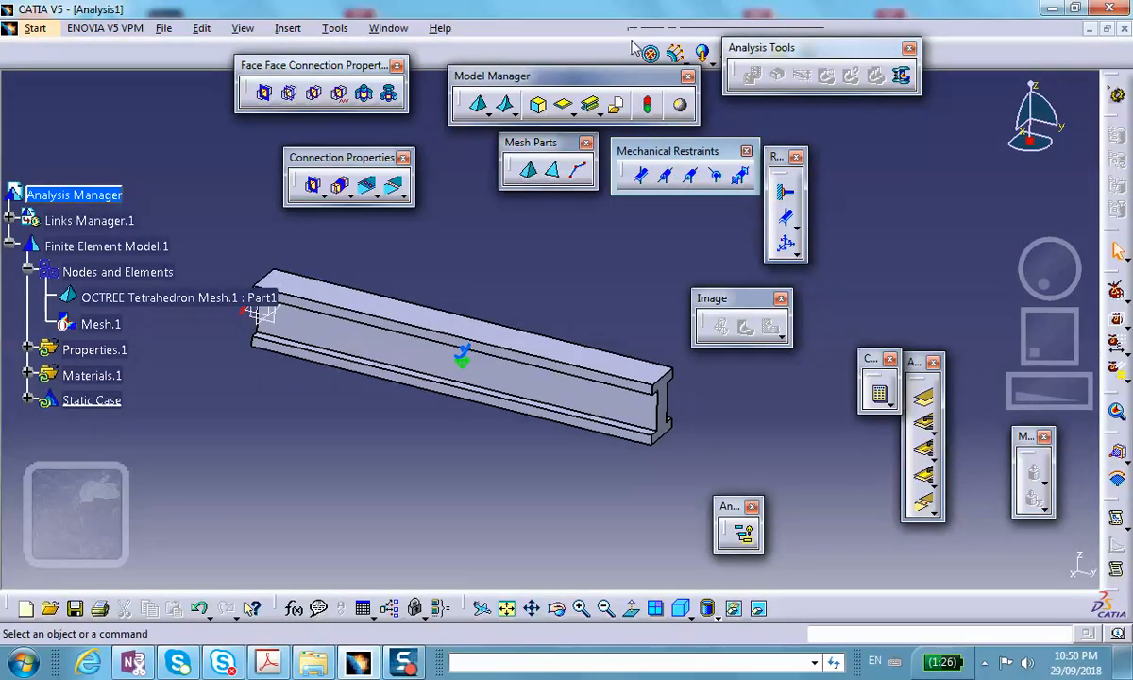
{"action": "left_click_drag", "start_coordinate": [633, 59], "coordinate": [566, 231]}
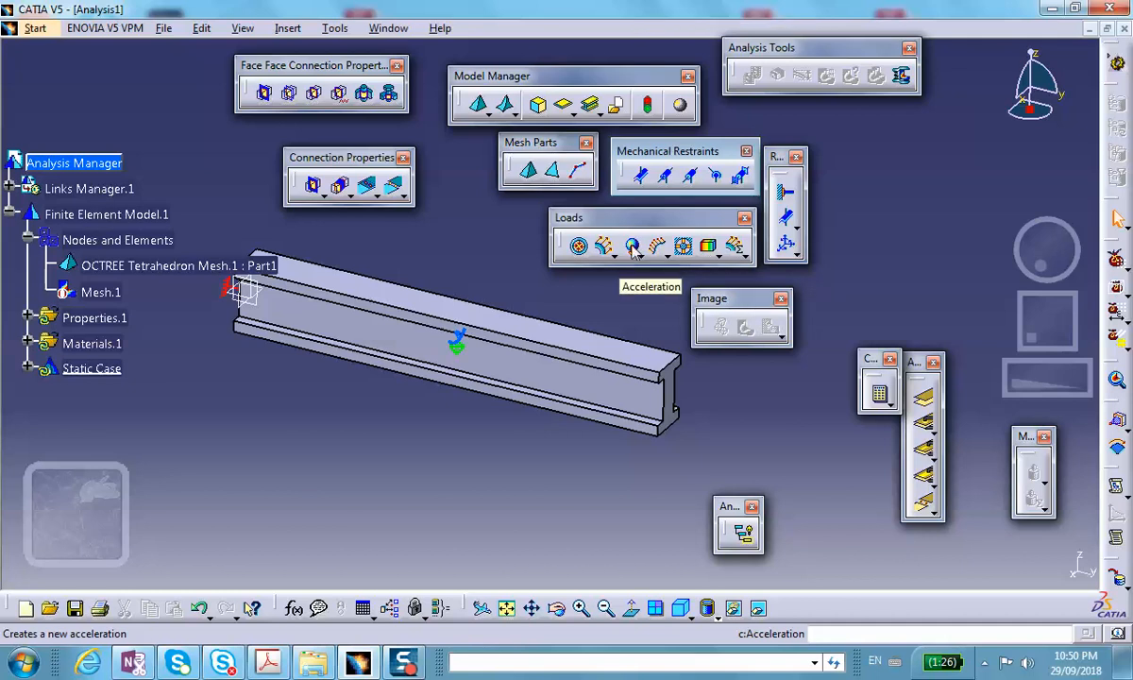
- Apply an acceleration load to the whole beam body in the global axis system with a Z component of -9.8m_s2
{"action": "left_click", "coordinate": [633, 247]}
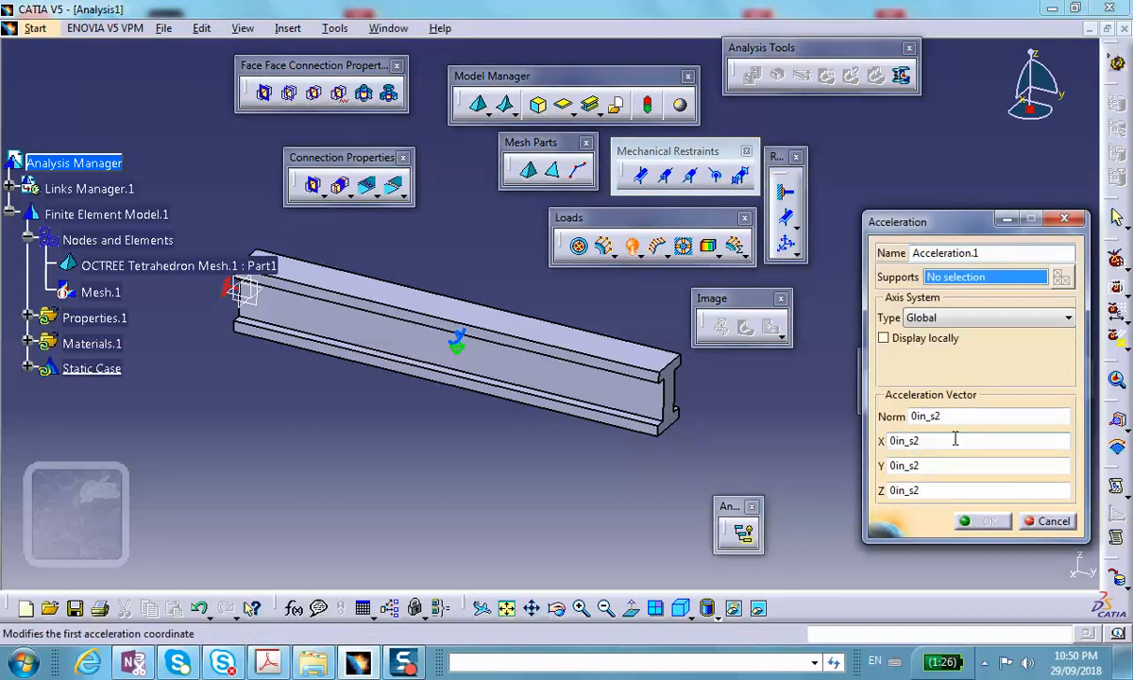
{"action": "left_click", "coordinate": [556, 329]}
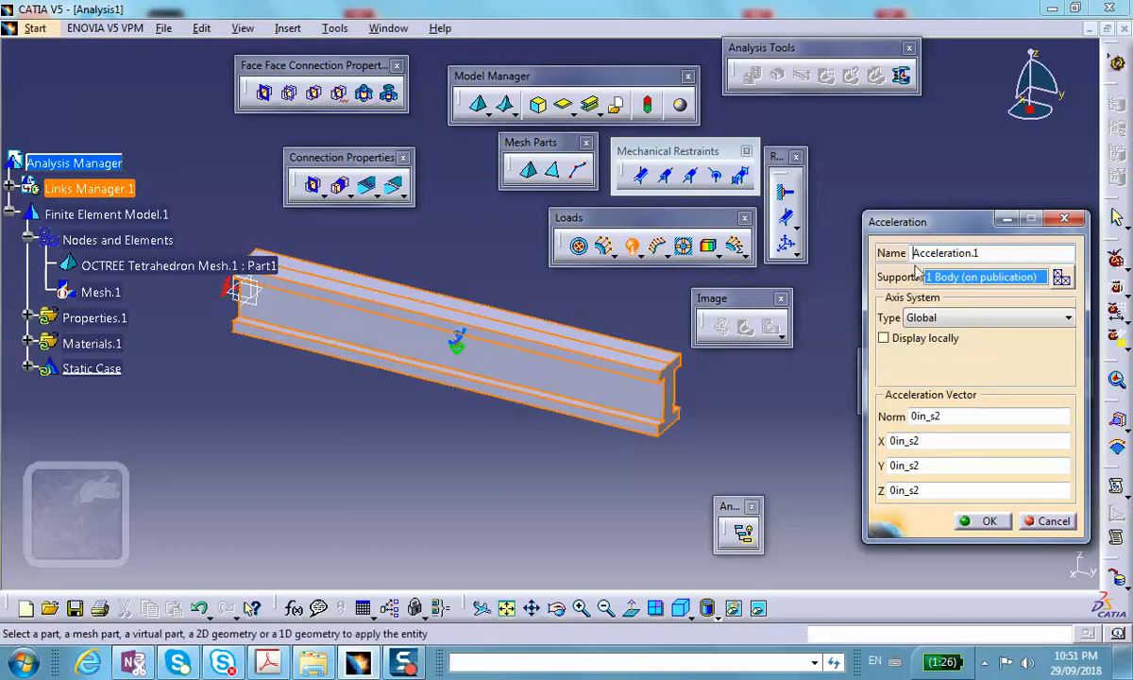
{"action": "middle_click_drag", "start_coordinate": [370, 392], "coordinate": [378, 416]}
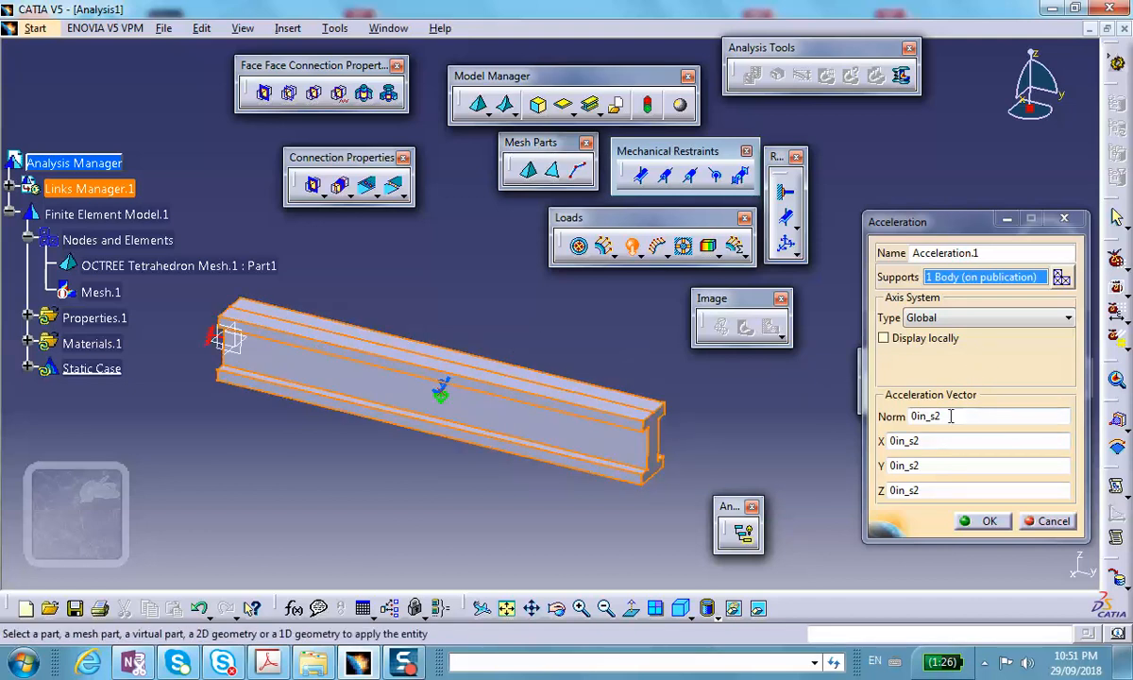
{"action": "double_click", "coordinate": [935, 490]}
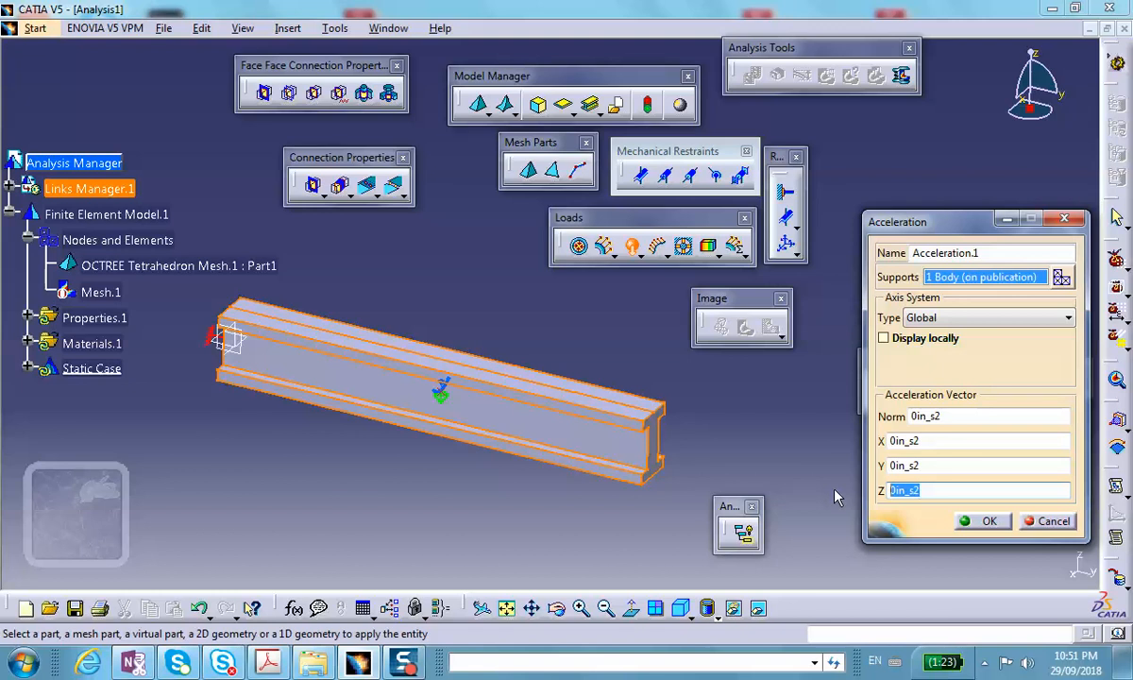
{"action": "type", "text": "-"}
{"action": "type", "text": "9.8m_s2"}
{"action": "left_click", "coordinate": [982, 520]}
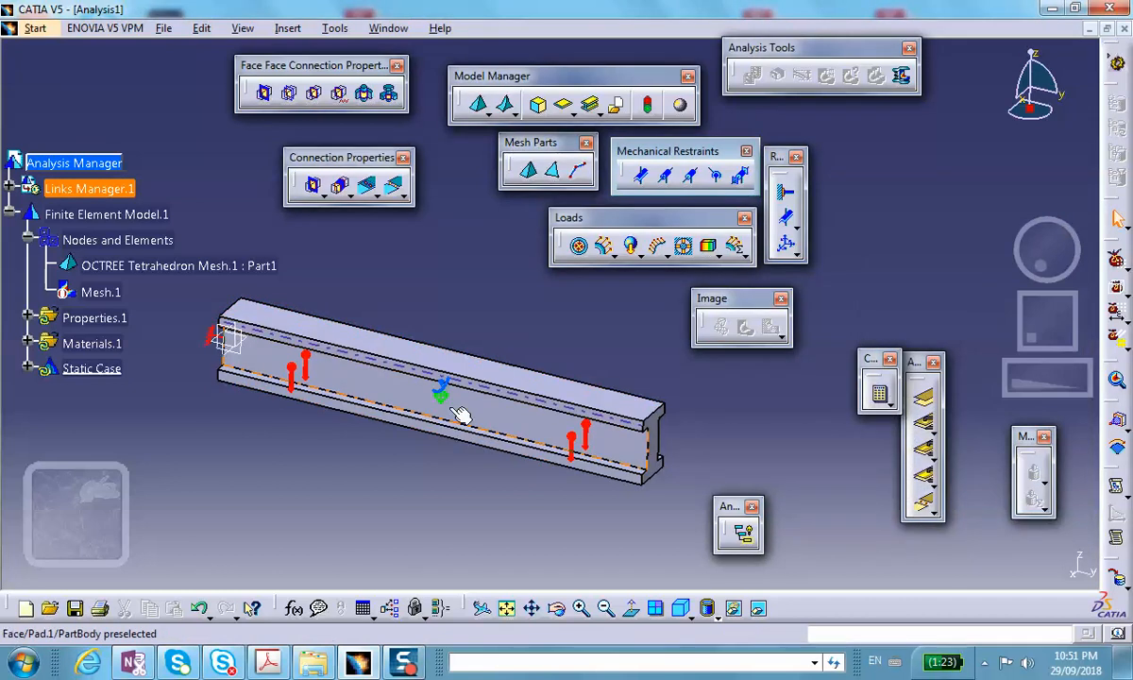
- Save the analysis document as Analysis1.CATAnalysis in the I_beam_under_gravity_loading folder using Save Management
{"action": "left_click", "coordinate": [162, 28]}
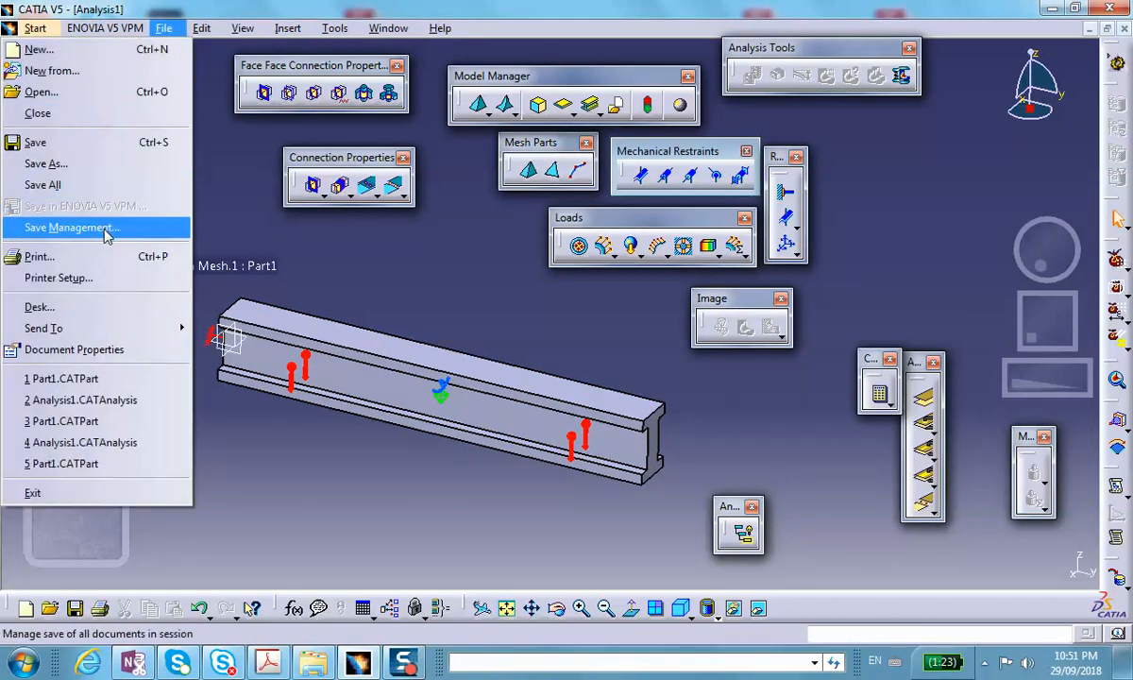
{"action": "left_click", "coordinate": [132, 227]}
{"action": "left_click", "coordinate": [507, 157]}
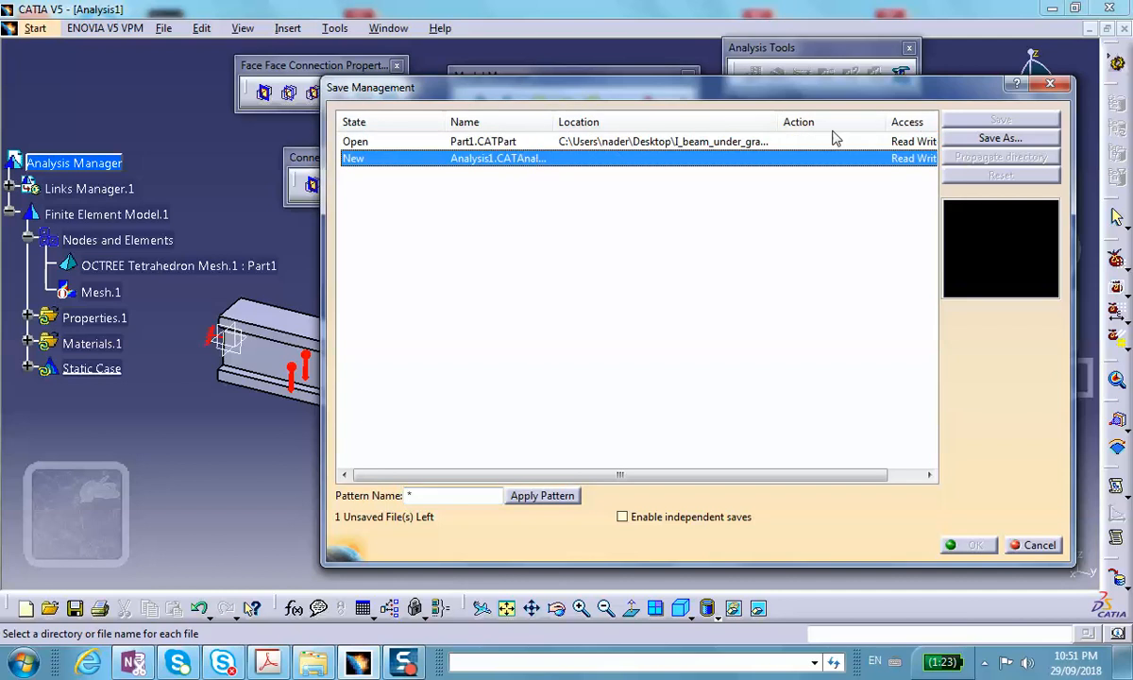
{"action": "left_click", "coordinate": [966, 139]}
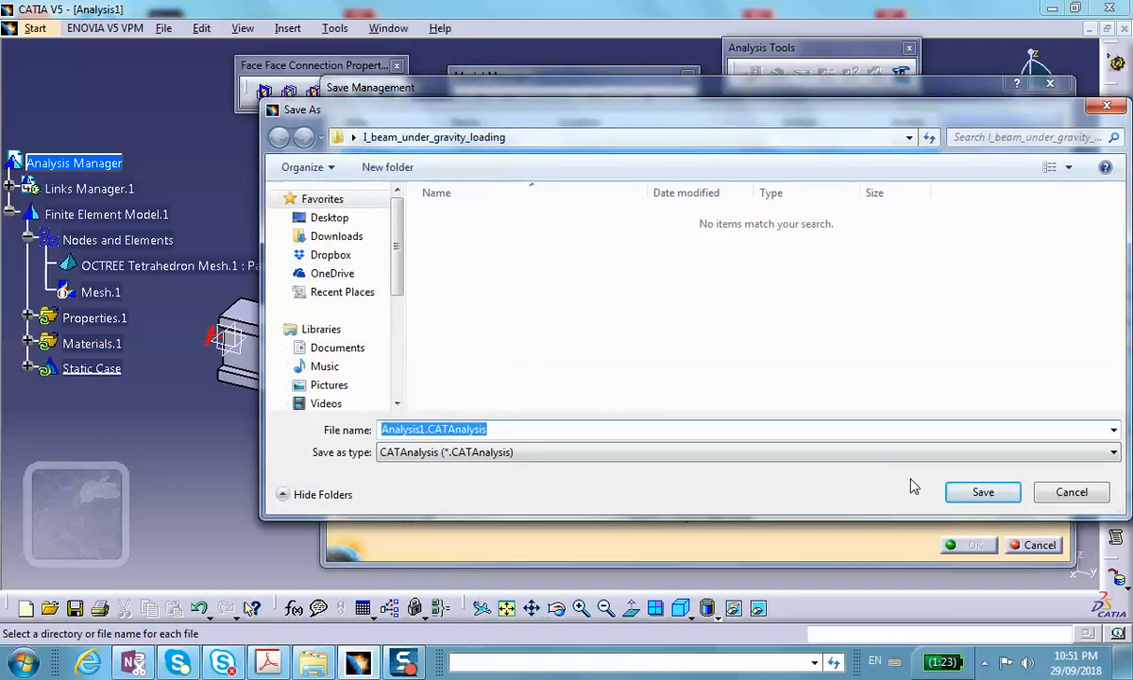
{"action": "left_click", "coordinate": [980, 492]}
{"action": "left_click", "coordinate": [971, 544]}
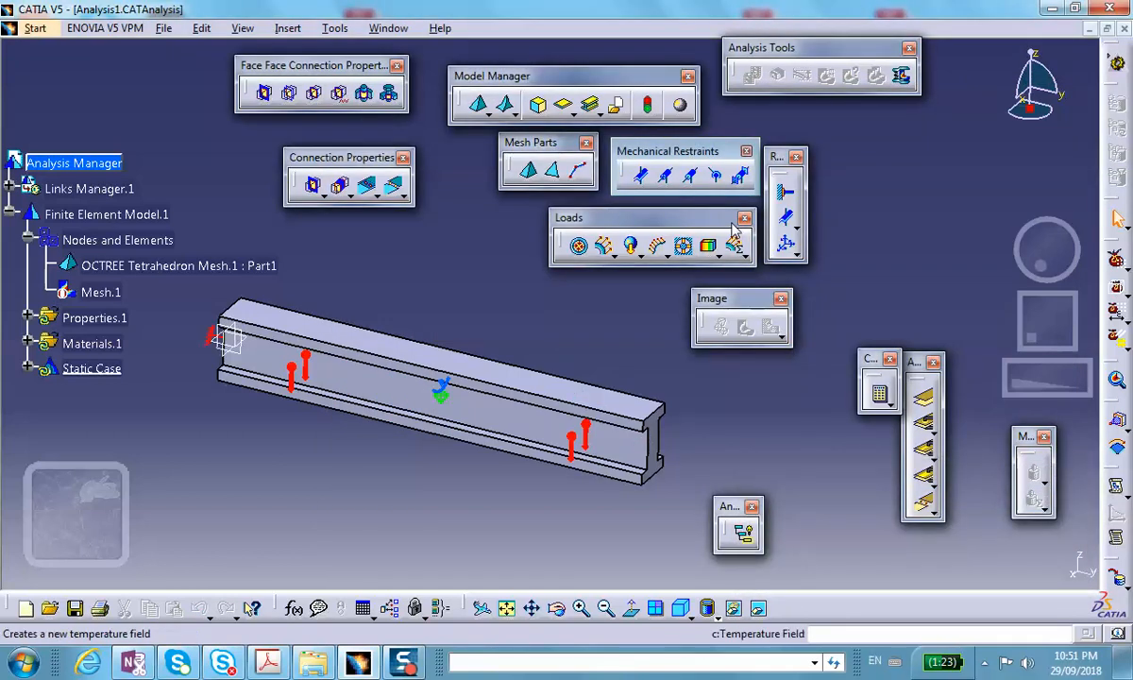
- Compute the static case solution of the beam, continuing past the computation resources estimation
{"action": "left_click", "coordinate": [881, 397]}
{"action": "left_click", "coordinate": [987, 559]}
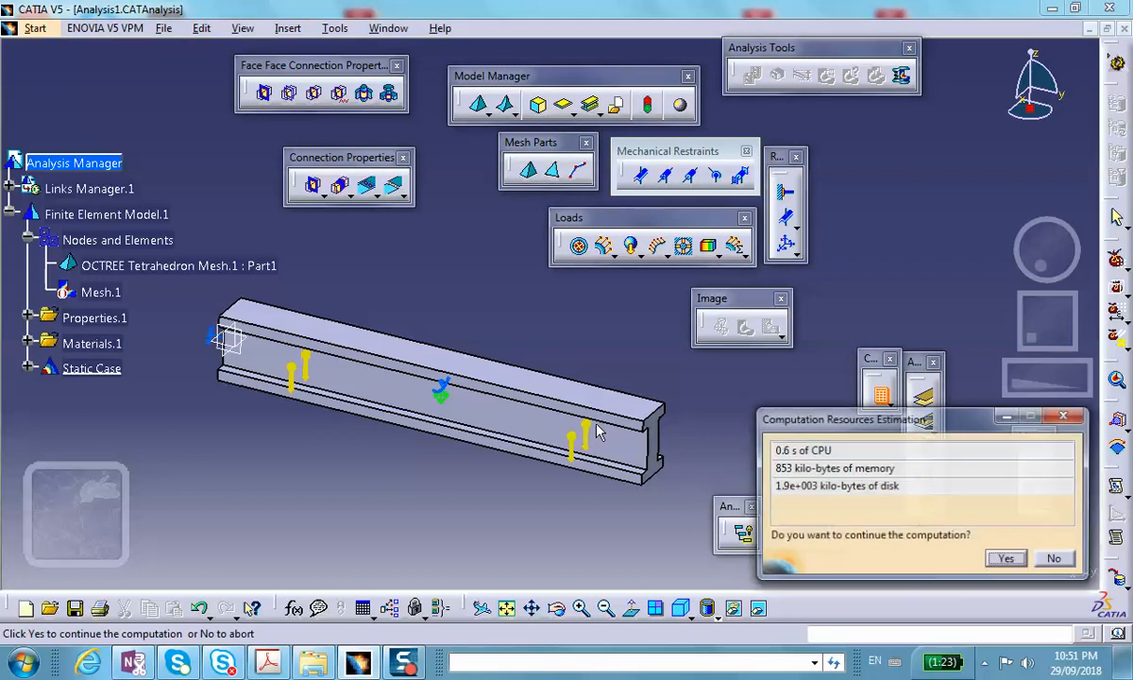
{"action": "left_click", "coordinate": [1006, 559]}
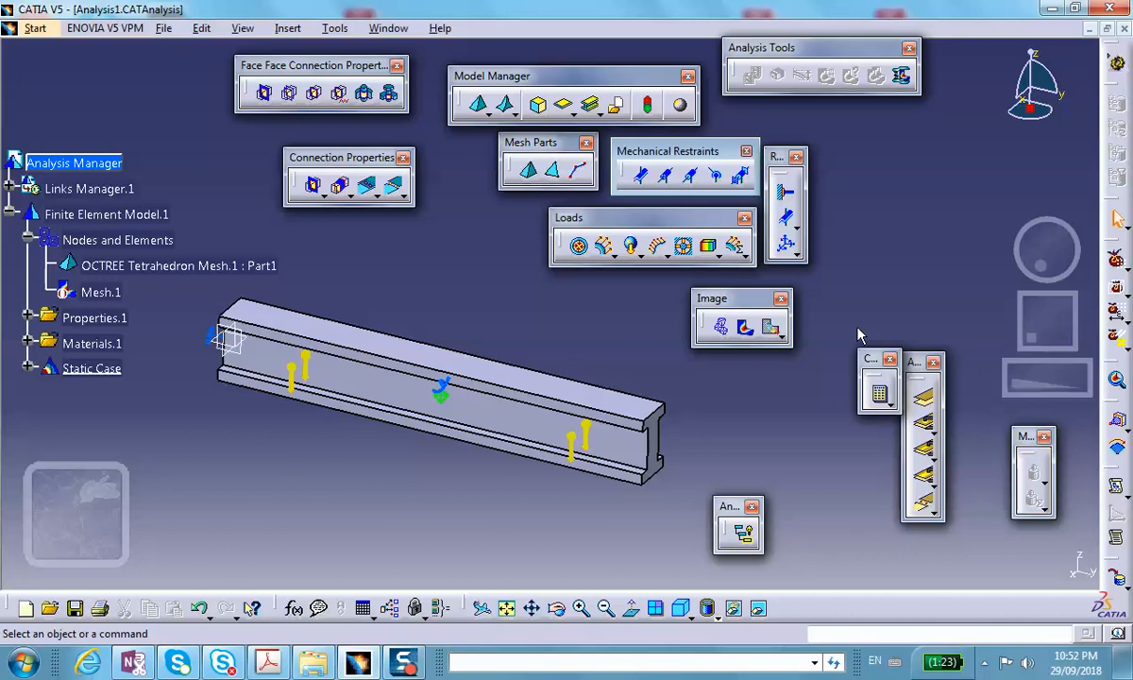
- Generate the Deformation image of the beam and play its animation, closing the animation when done
{"action": "left_click", "coordinate": [722, 324]}
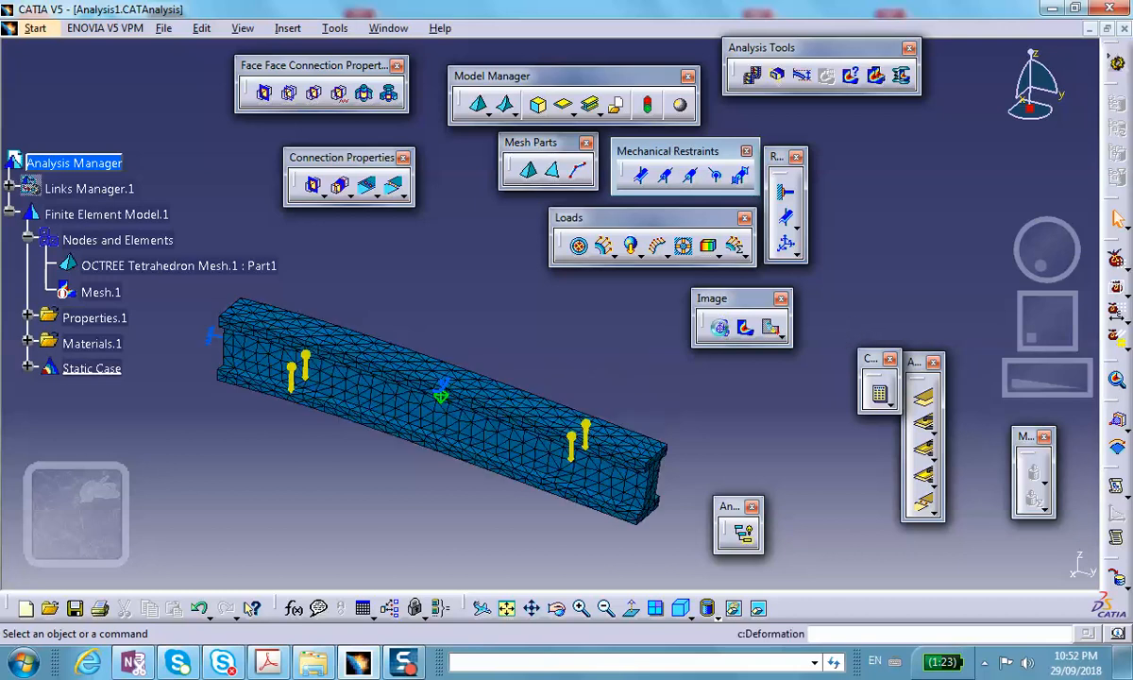
{"action": "left_click", "coordinate": [752, 75]}
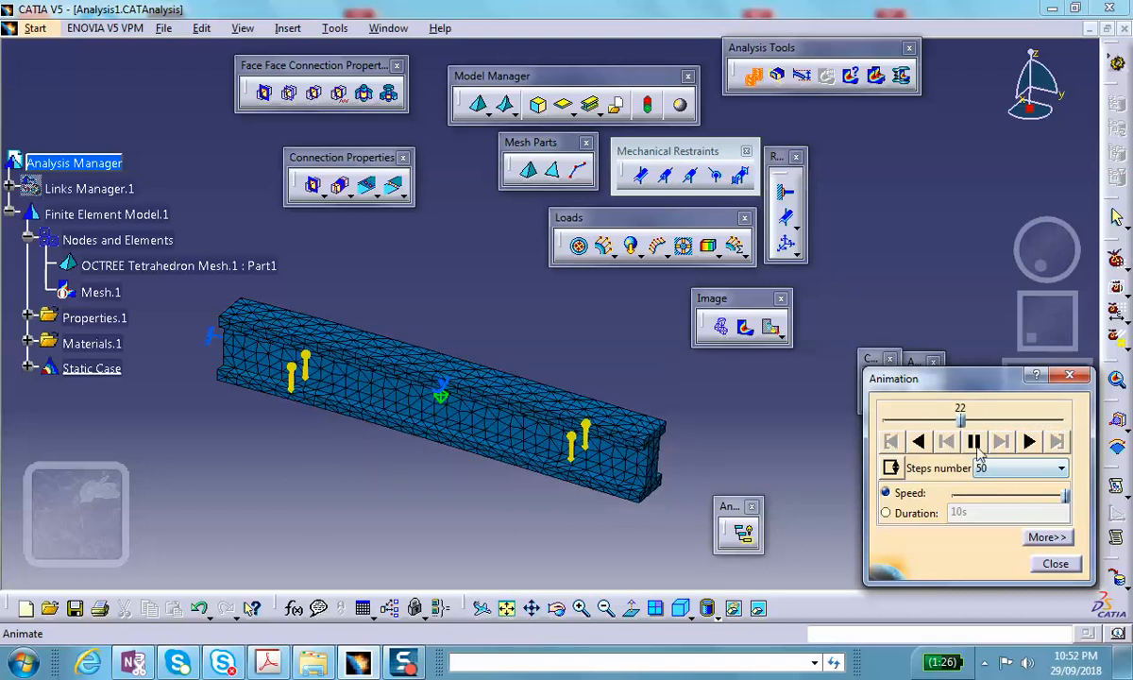
{"action": "left_click", "coordinate": [1055, 564]}
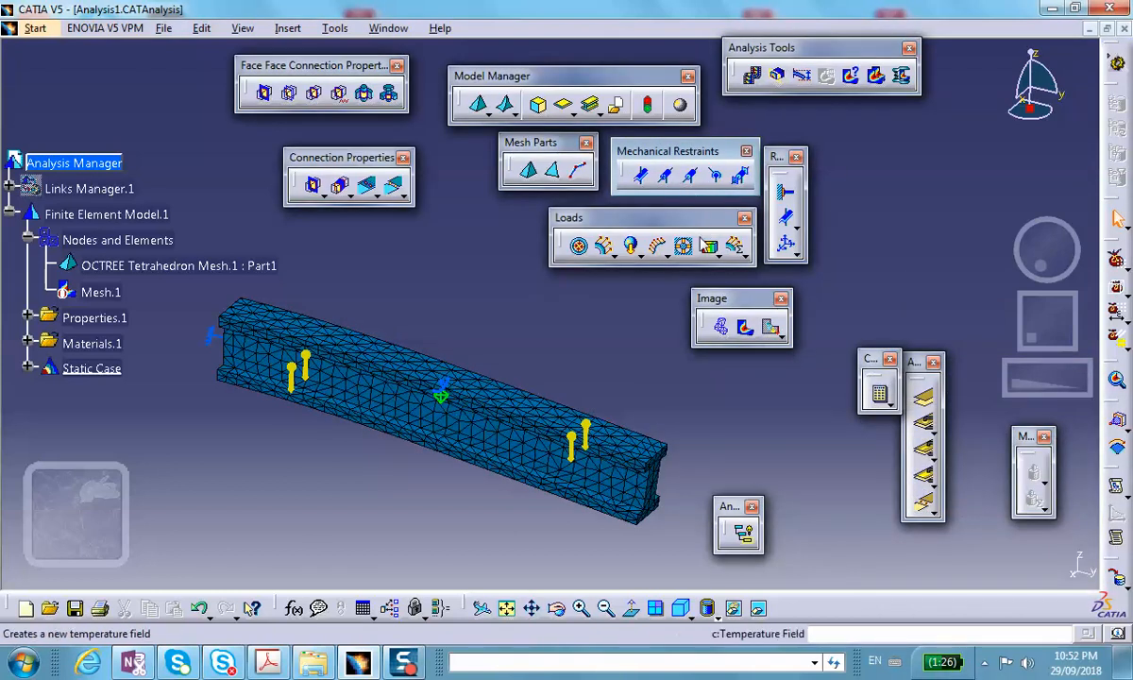
- Generate the Von Mises stress image of the beam and display it in Shading with Material mode
{"action": "left_click", "coordinate": [721, 326]}
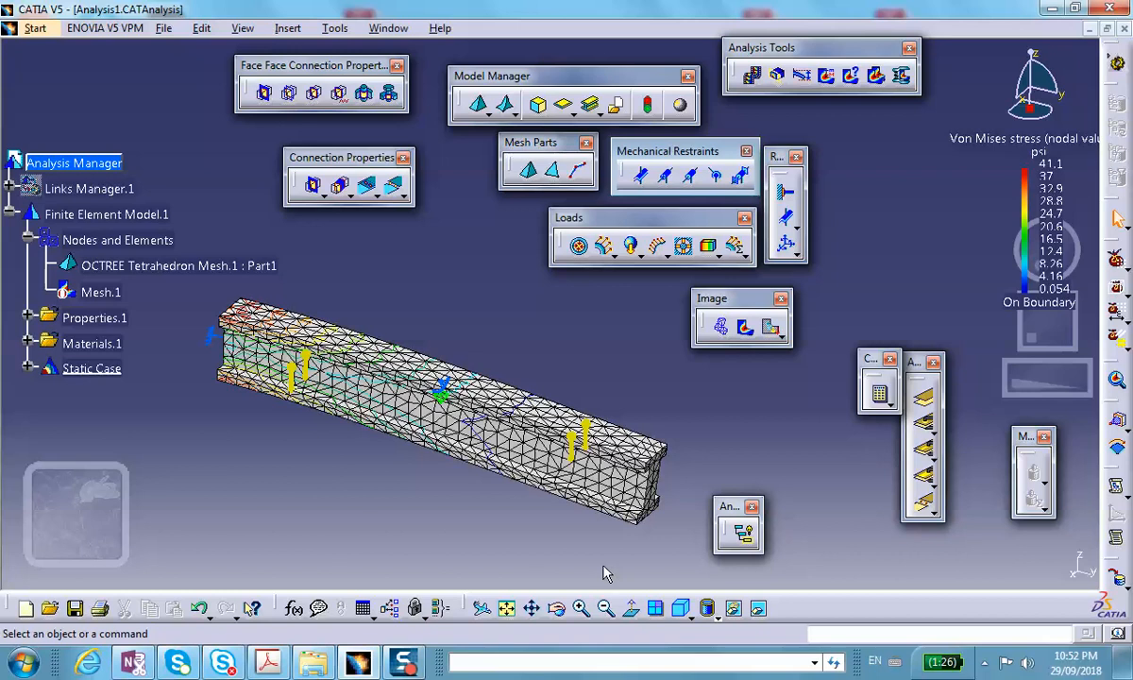
{"action": "left_click", "coordinate": [711, 613]}
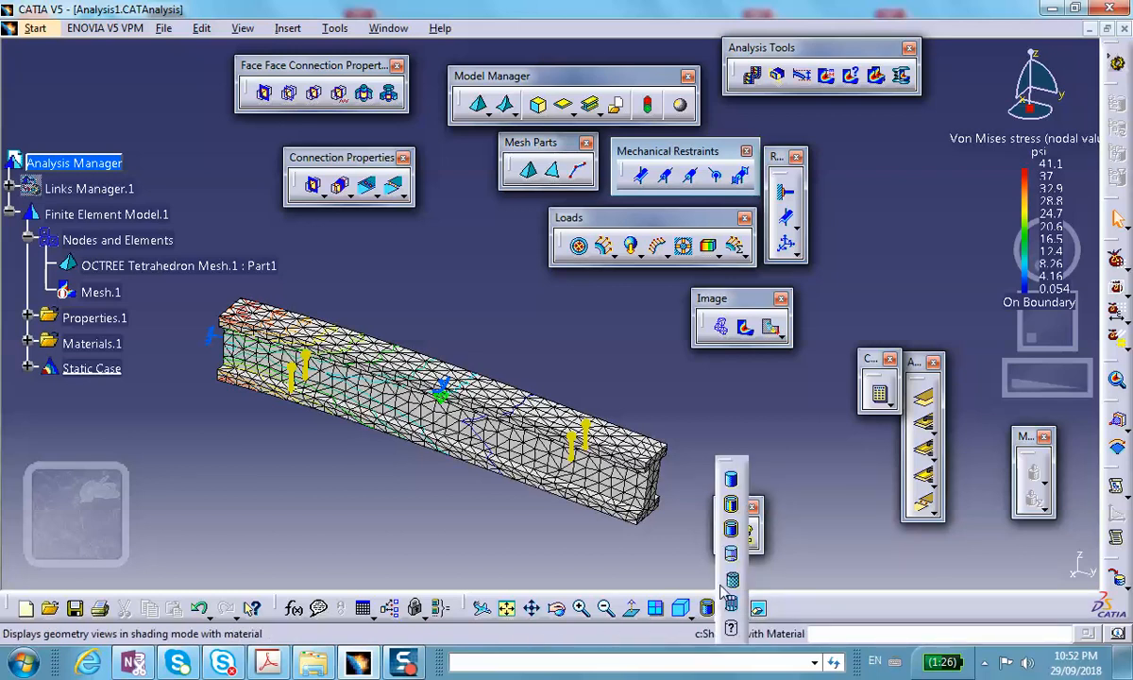
{"action": "left_click", "coordinate": [732, 580]}
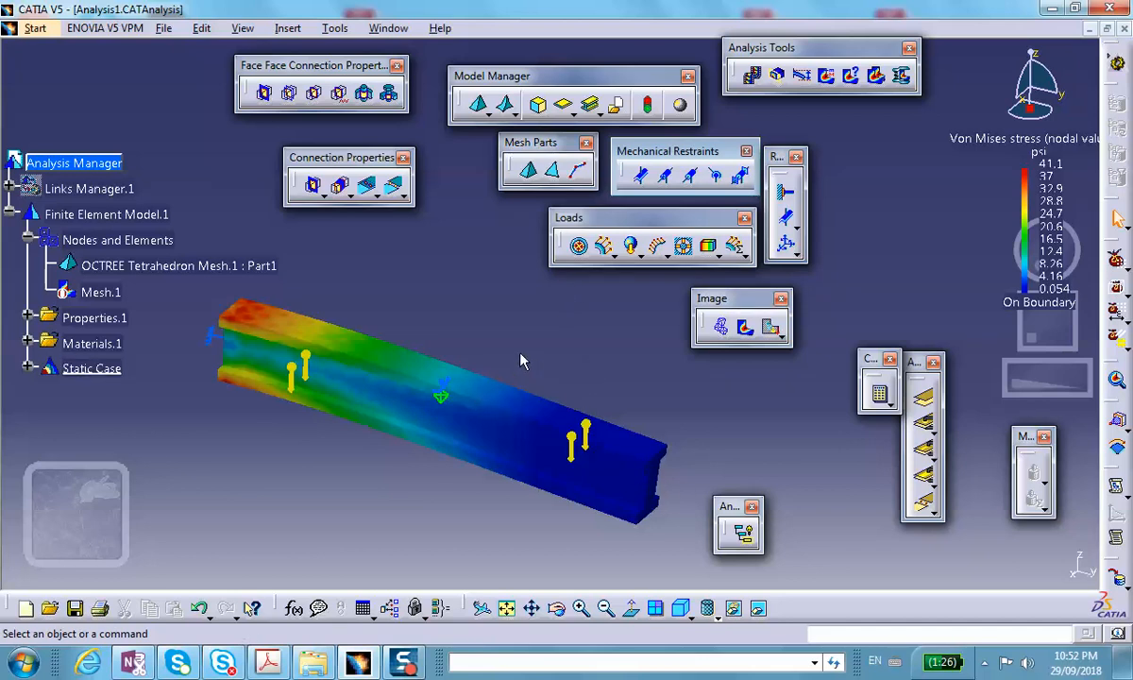
- Switch to Part1.CATPart and split the beam lengthwise with the yz plane as the splitting element
{"action": "left_click", "coordinate": [1089, 29]}
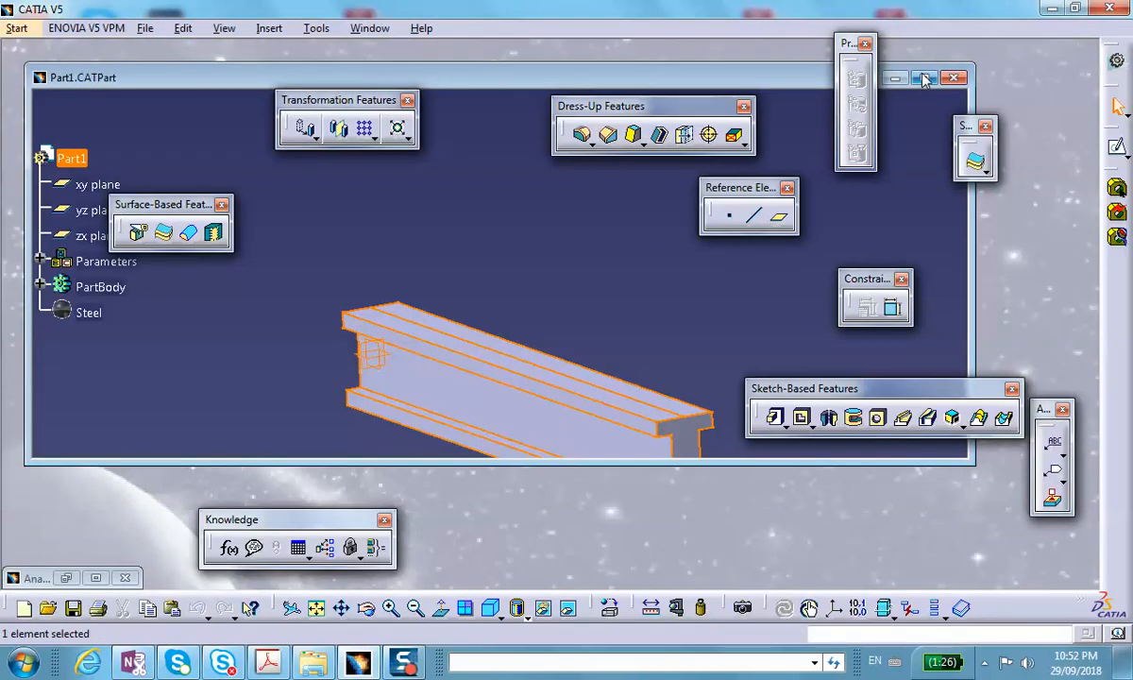
{"action": "left_click", "coordinate": [924, 77]}
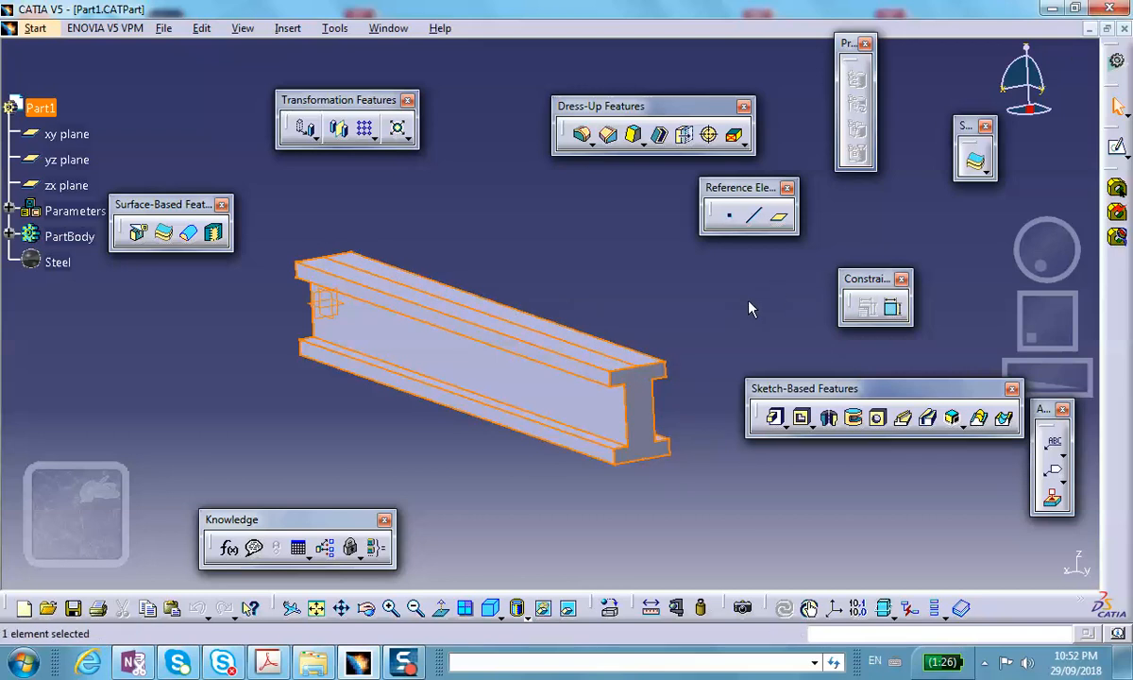
{"action": "left_click", "coordinate": [139, 233]}
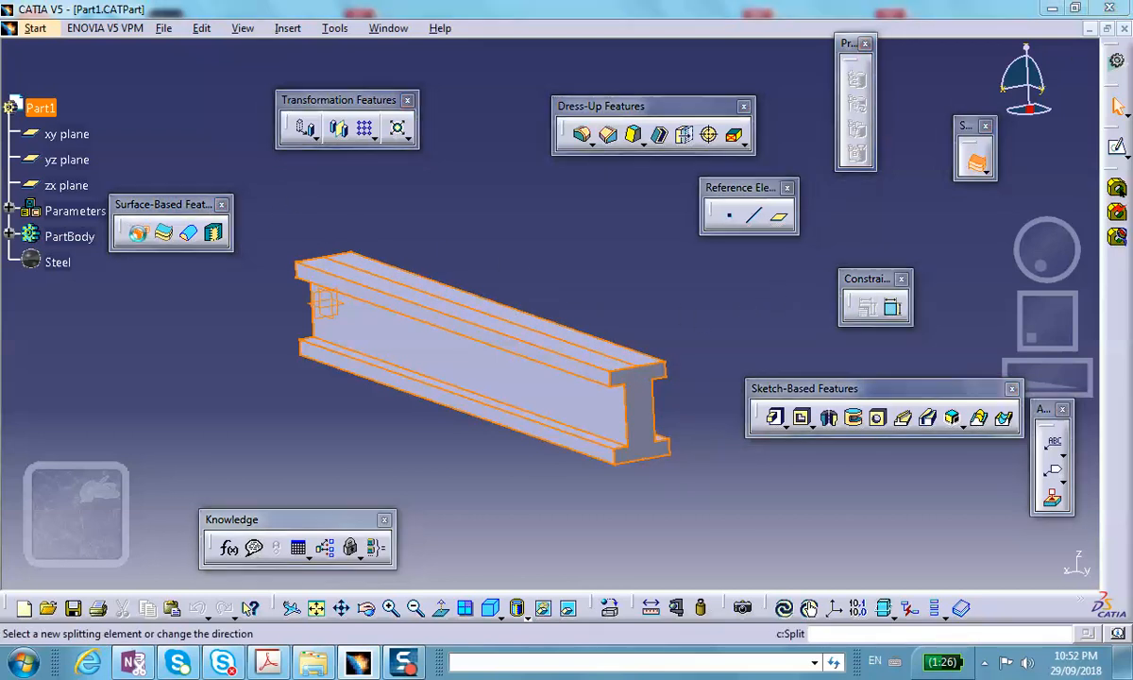
{"action": "left_click", "coordinate": [58, 158]}
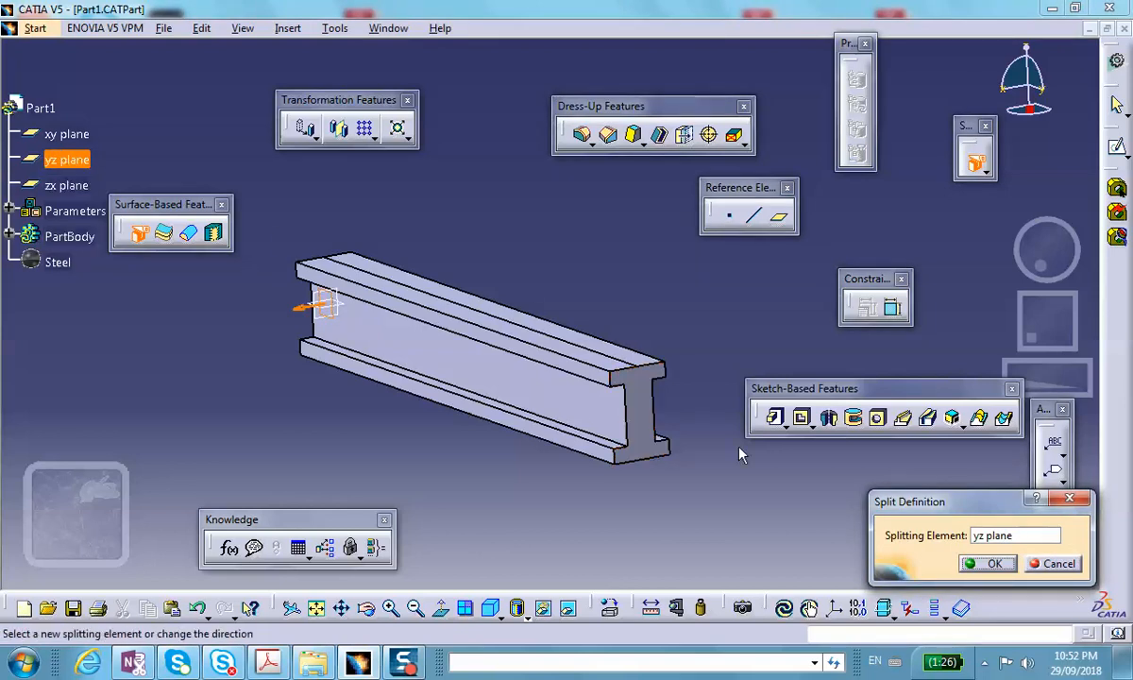
{"action": "left_click", "coordinate": [985, 563]}
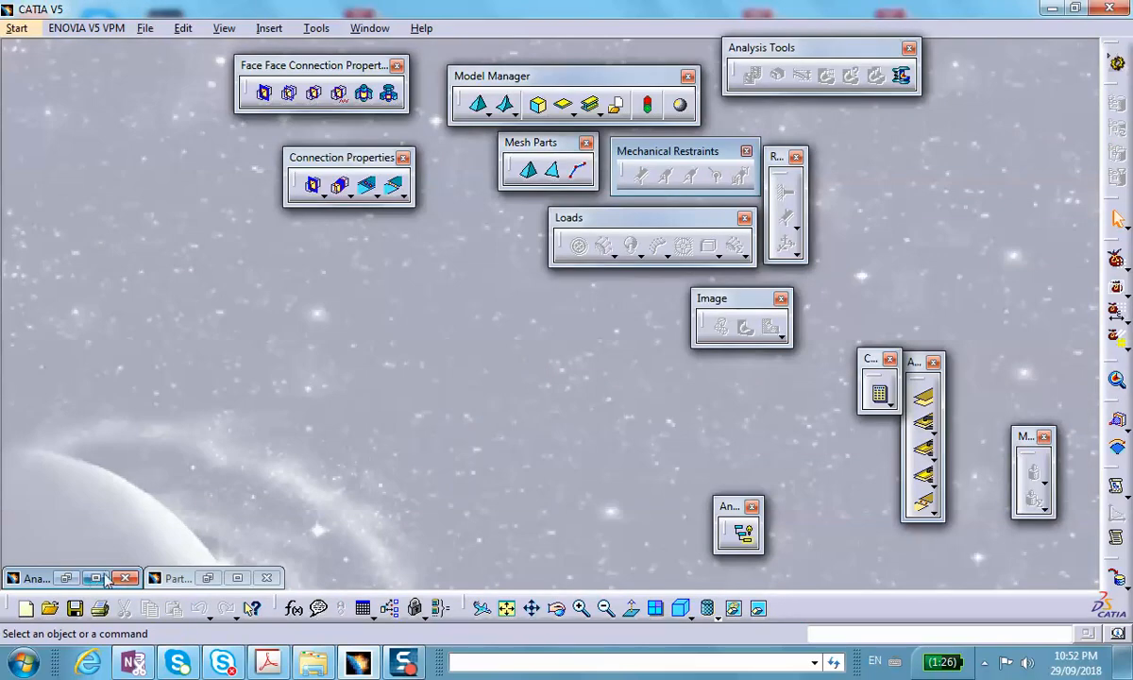
- Return to the analysis document and reactivate Mesh.1, accepting the mesh update for the split beam
{"action": "left_click", "coordinate": [95, 578]}
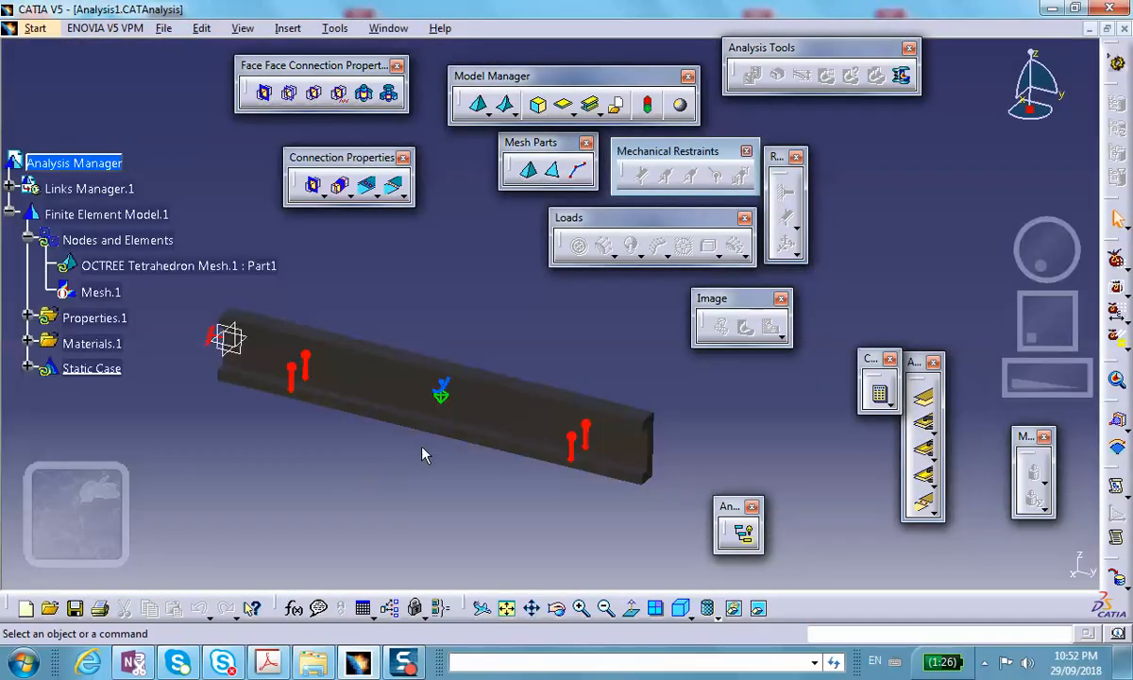
{"action": "left_click", "coordinate": [100, 292]}
{"action": "right_click", "coordinate": [100, 293]}
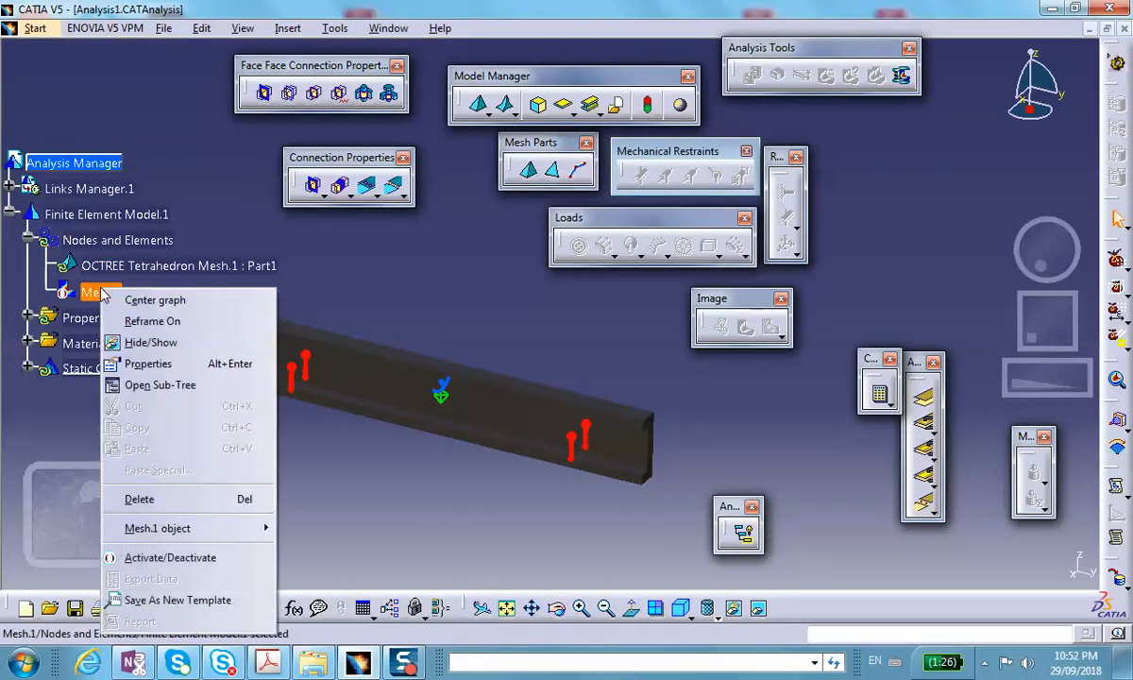
{"action": "left_click", "coordinate": [170, 557]}
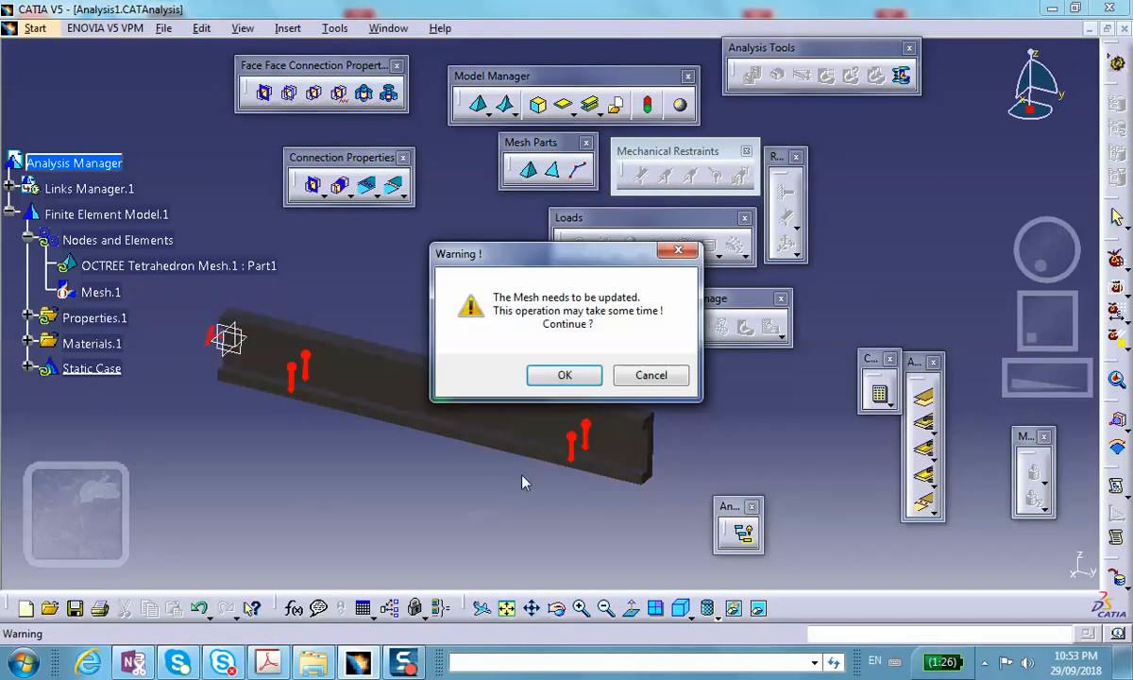
{"action": "left_click", "coordinate": [582, 372]}
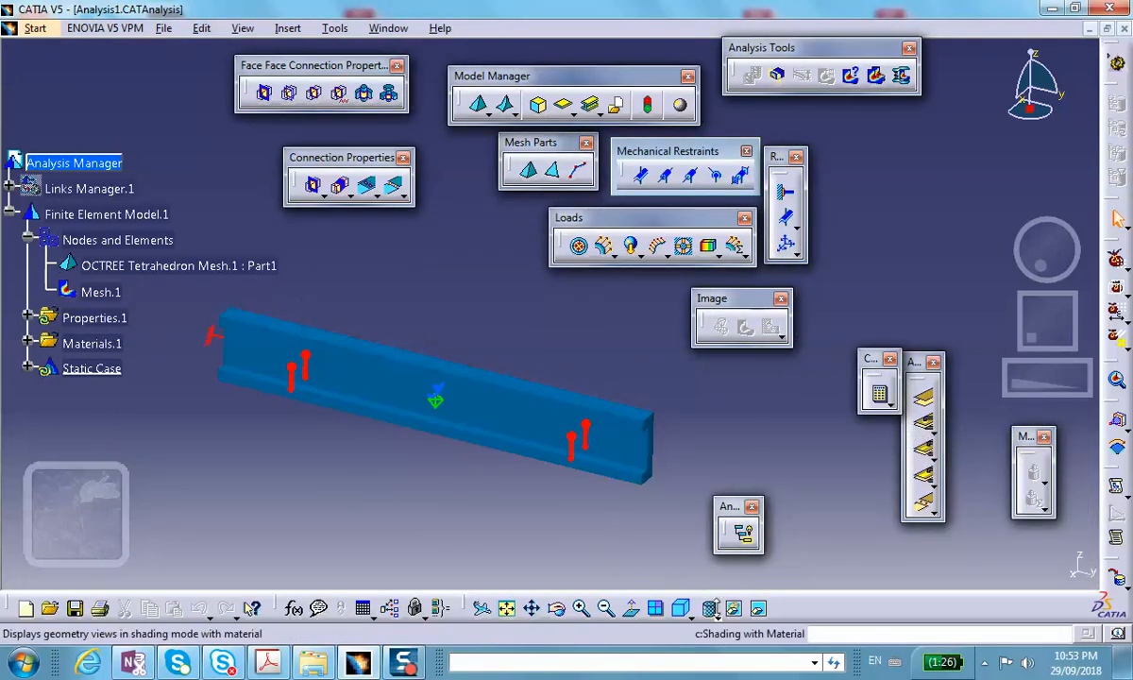
- Display the split beam's mesh shaded with edges, without smooth edges
{"action": "left_click", "coordinate": [708, 610]}
{"action": "left_click", "coordinate": [732, 529]}
{"action": "middle_click_drag", "start_coordinate": [534, 410], "coordinate": [321, 340]}
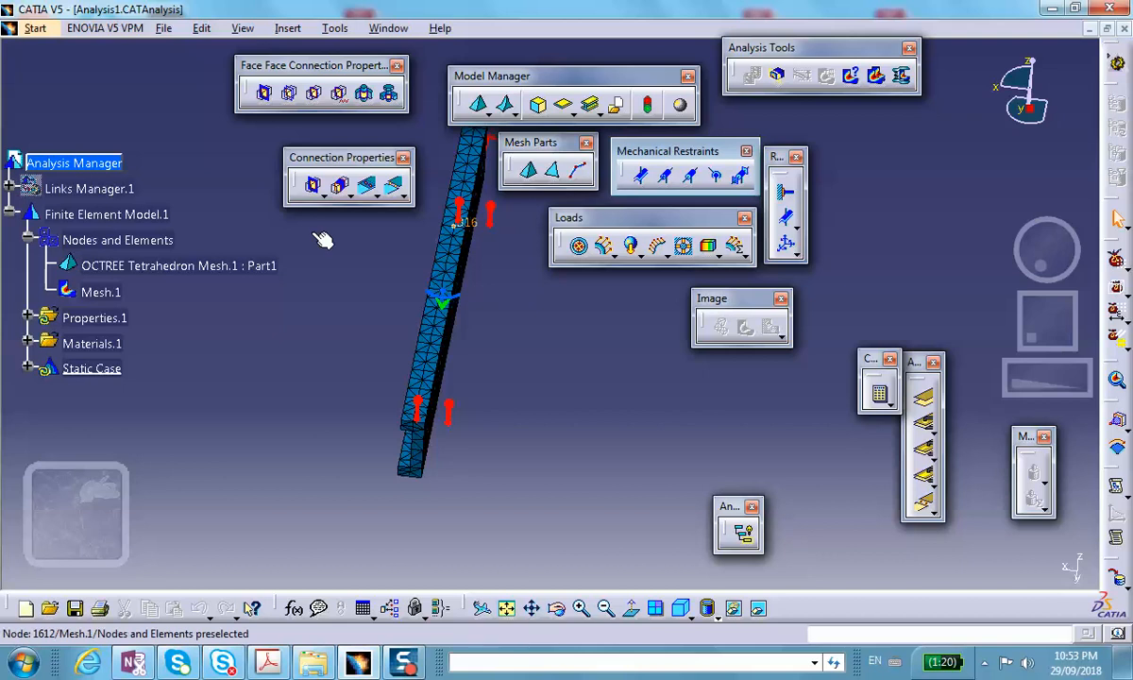
- Expand the properties, static case and loads, and review the definition of the acceleration load, keeping its settings
{"action": "left_click", "coordinate": [27, 317]}
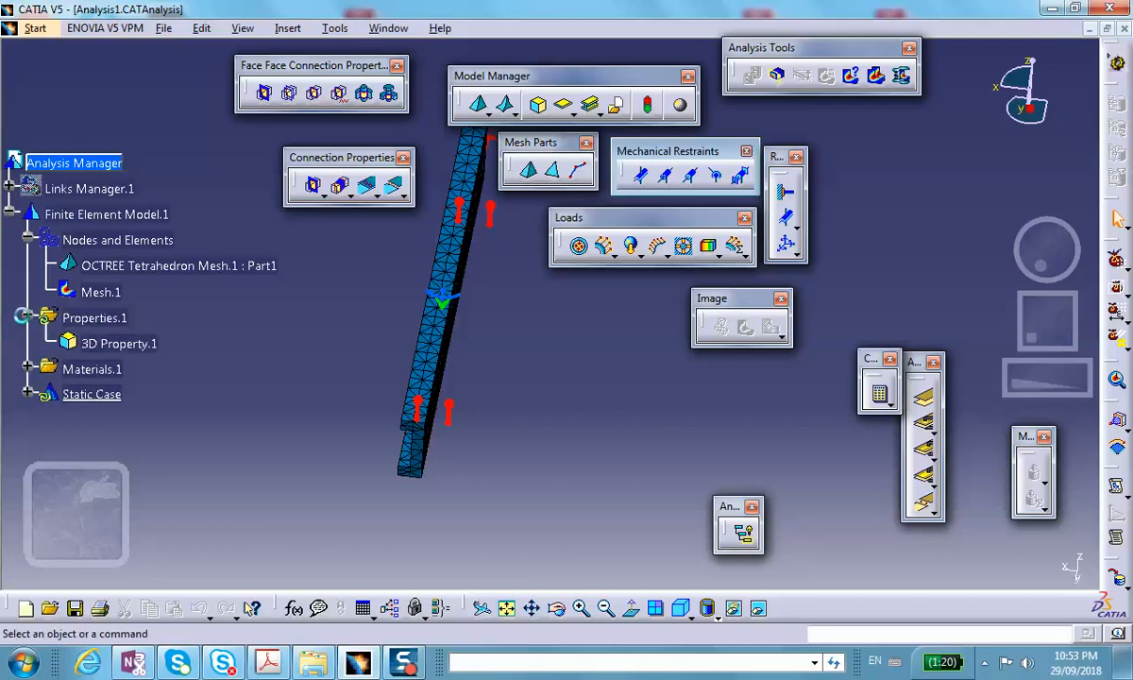
{"action": "left_click", "coordinate": [29, 394]}
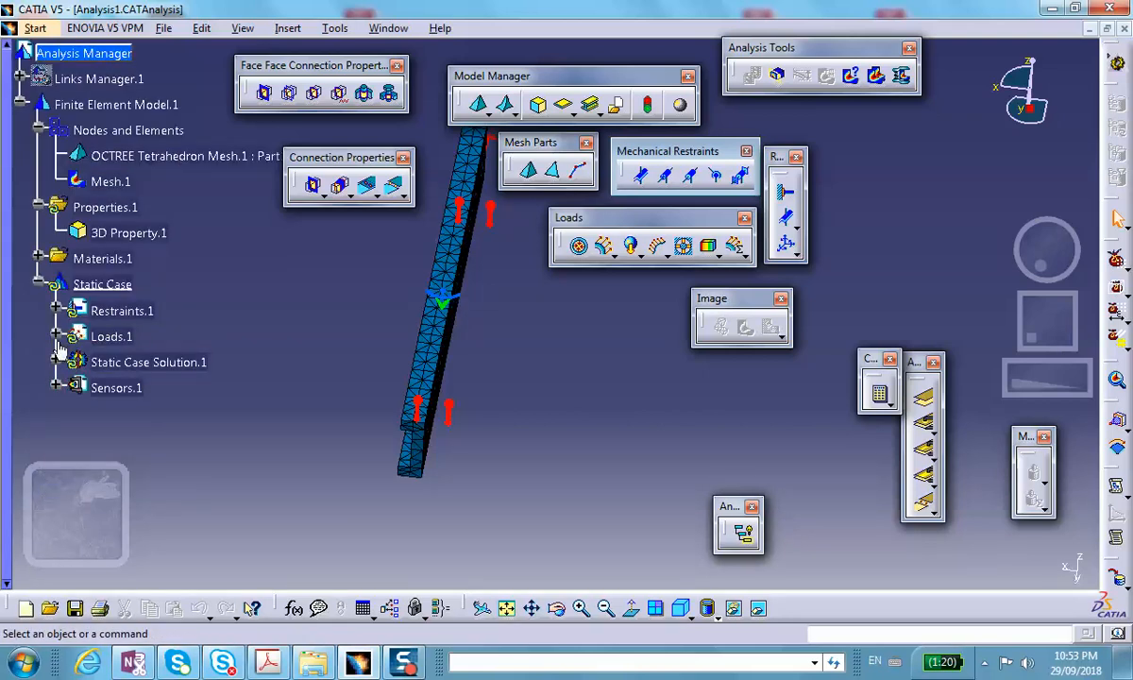
{"action": "left_click", "coordinate": [54, 337]}
{"action": "double_click", "coordinate": [141, 361]}
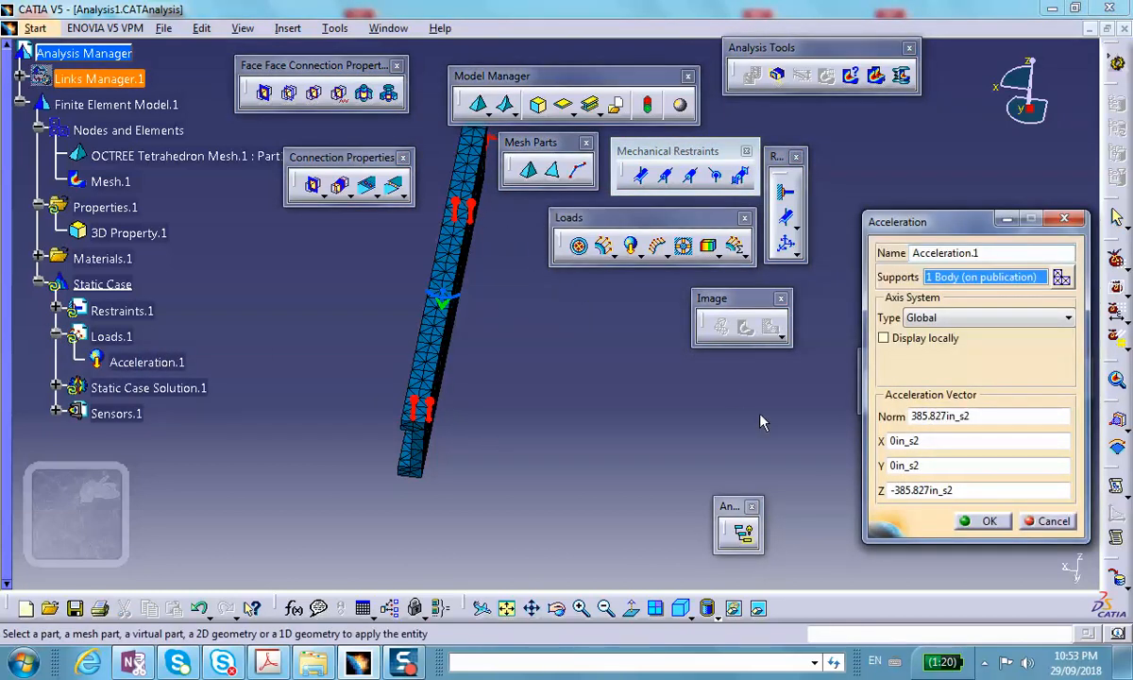
{"action": "left_click", "coordinate": [982, 520]}
{"action": "middle_click_drag", "start_coordinate": [514, 366], "coordinate": [501, 321]}
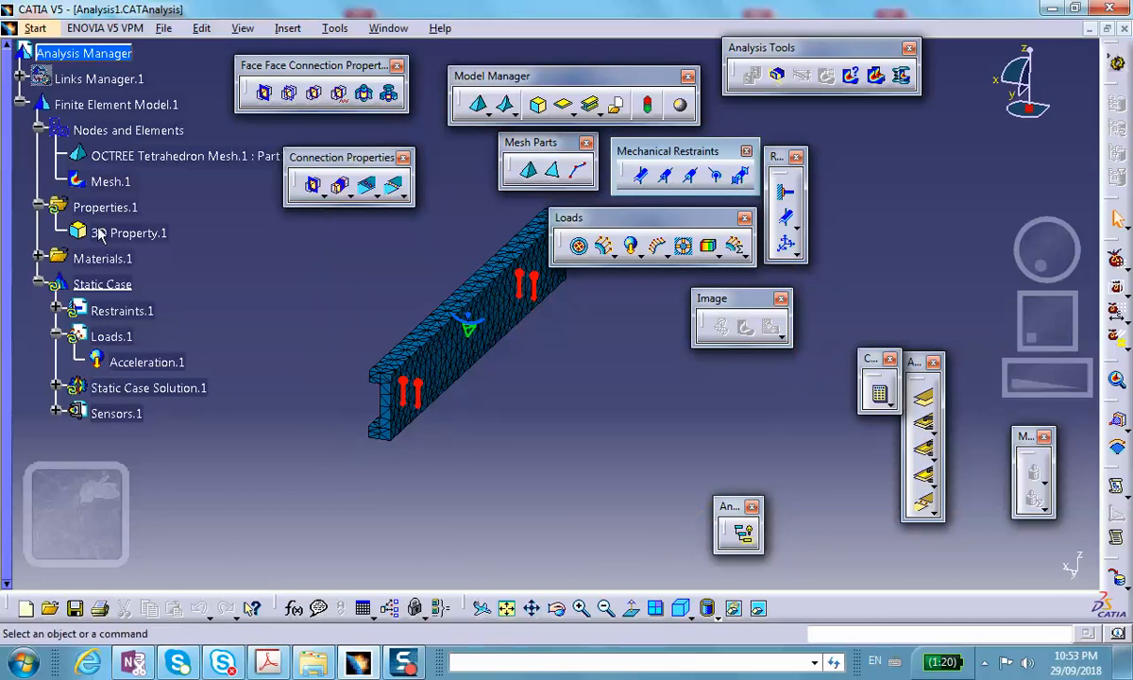
- Deactivate Mesh.1 and apply a surface slider restraint to the lengthwise cut face of the half beam
{"action": "right_click", "coordinate": [106, 181]}
{"action": "left_click", "coordinate": [193, 449]}
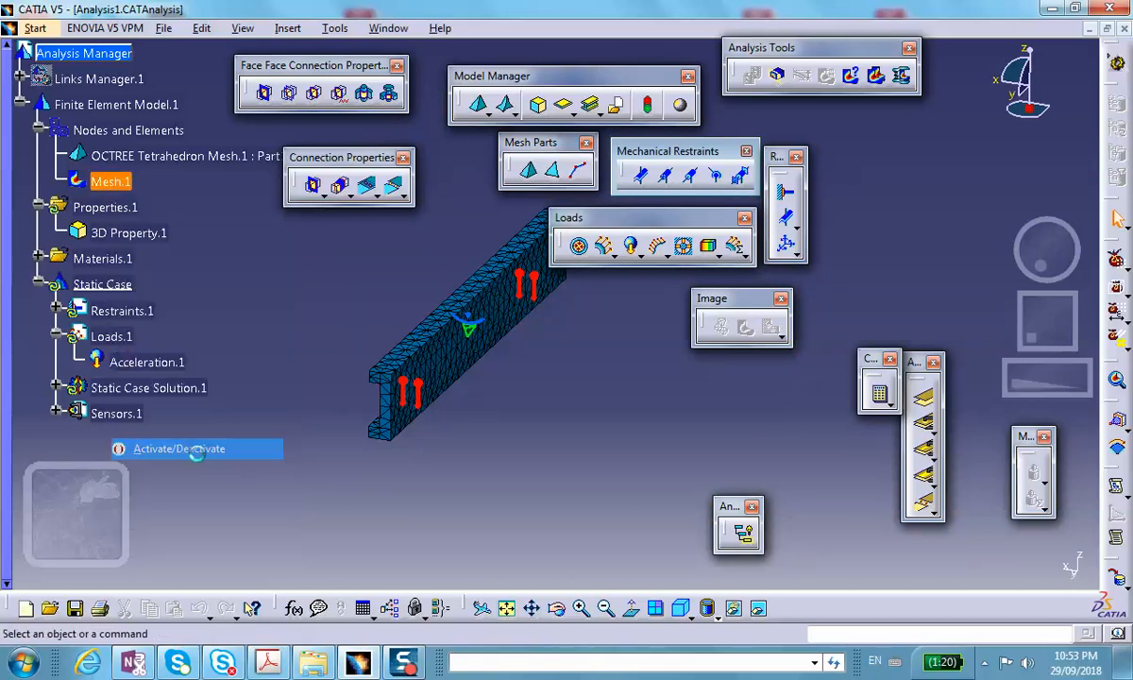
{"action": "middle_click_drag", "start_coordinate": [542, 429], "coordinate": [538, 516]}
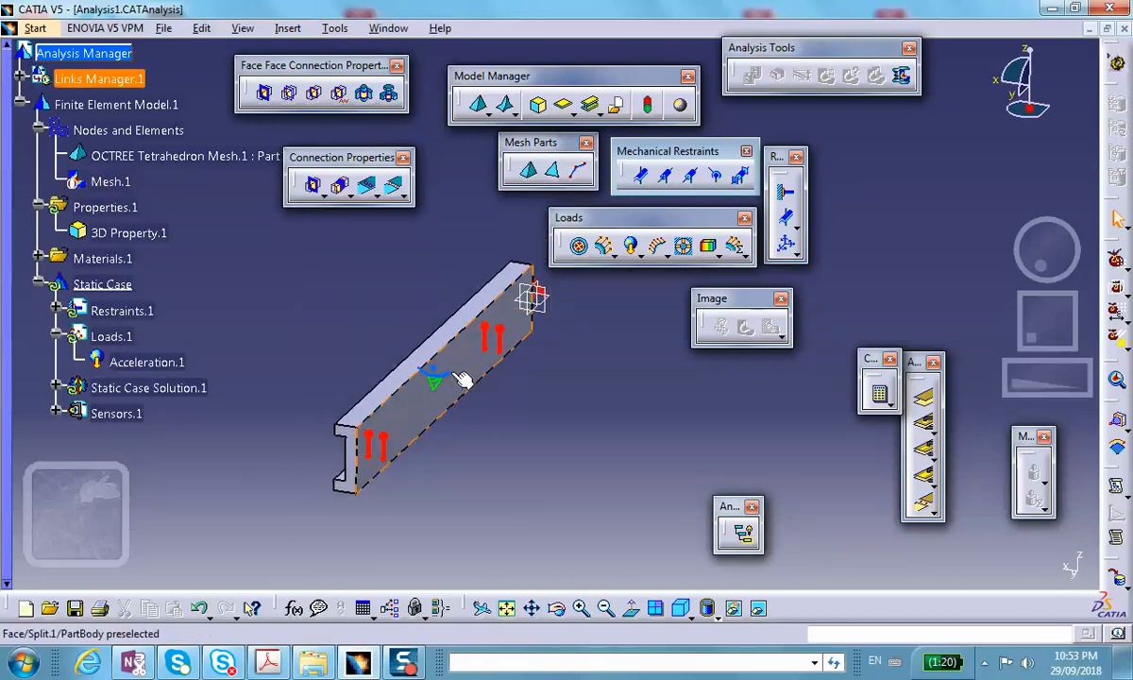
{"action": "left_click", "coordinate": [641, 175]}
{"action": "left_click", "coordinate": [472, 382]}
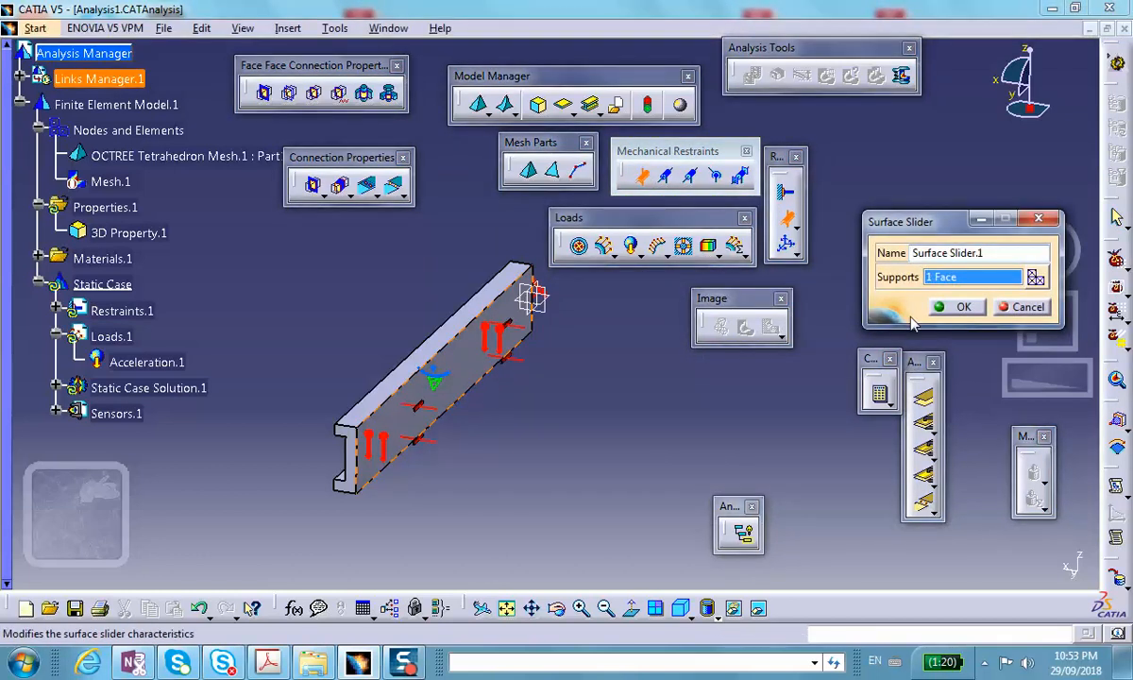
{"action": "left_click", "coordinate": [956, 307]}
{"action": "middle_click_drag", "start_coordinate": [529, 392], "coordinate": [355, 355]}
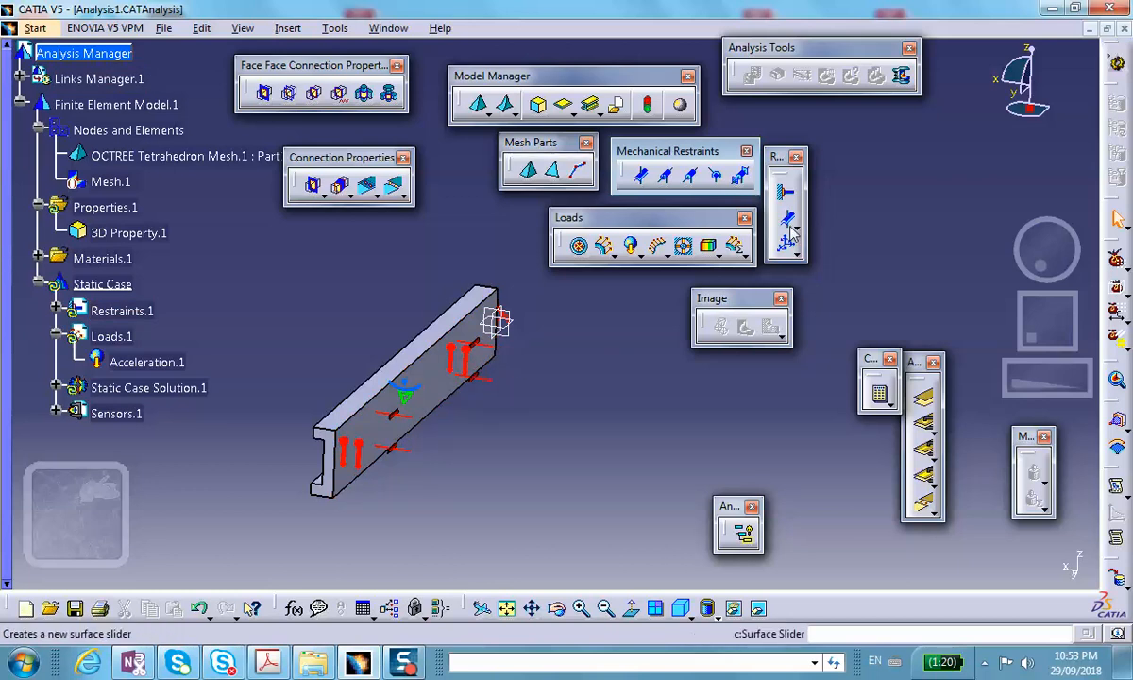
- Compute the half beam's static case with the All option, accepting the warnings and continuing the computation
{"action": "left_click", "coordinate": [880, 395]}
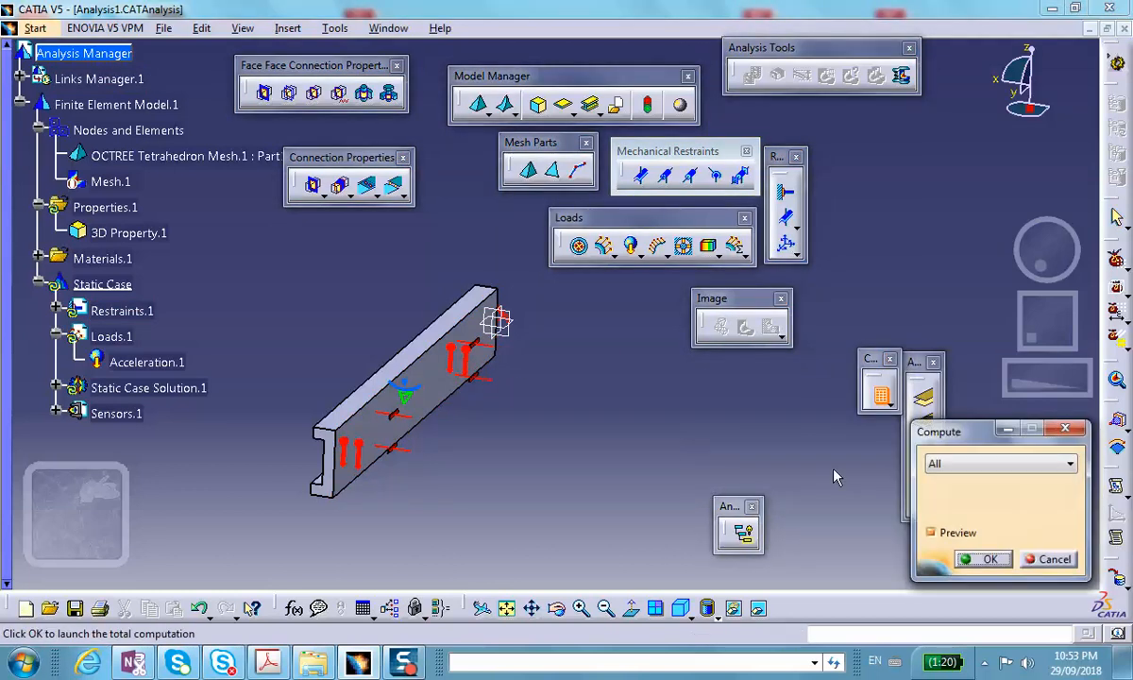
{"action": "left_click", "coordinate": [989, 559]}
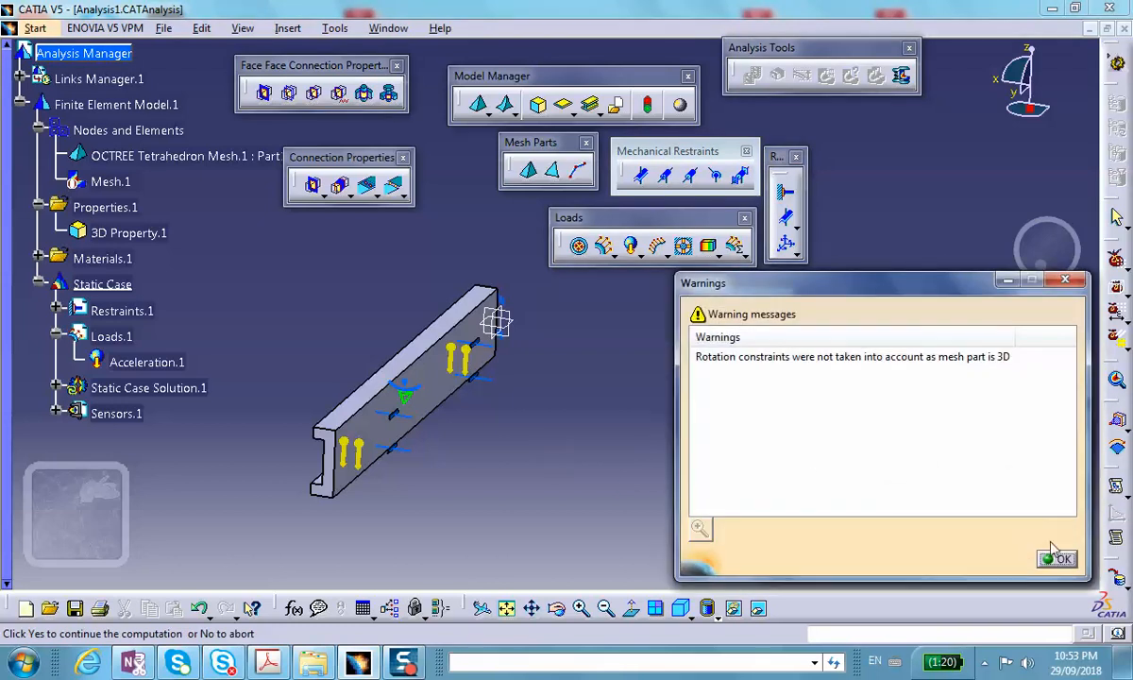
{"action": "left_click", "coordinate": [1058, 558]}
{"action": "left_click", "coordinate": [1004, 556]}
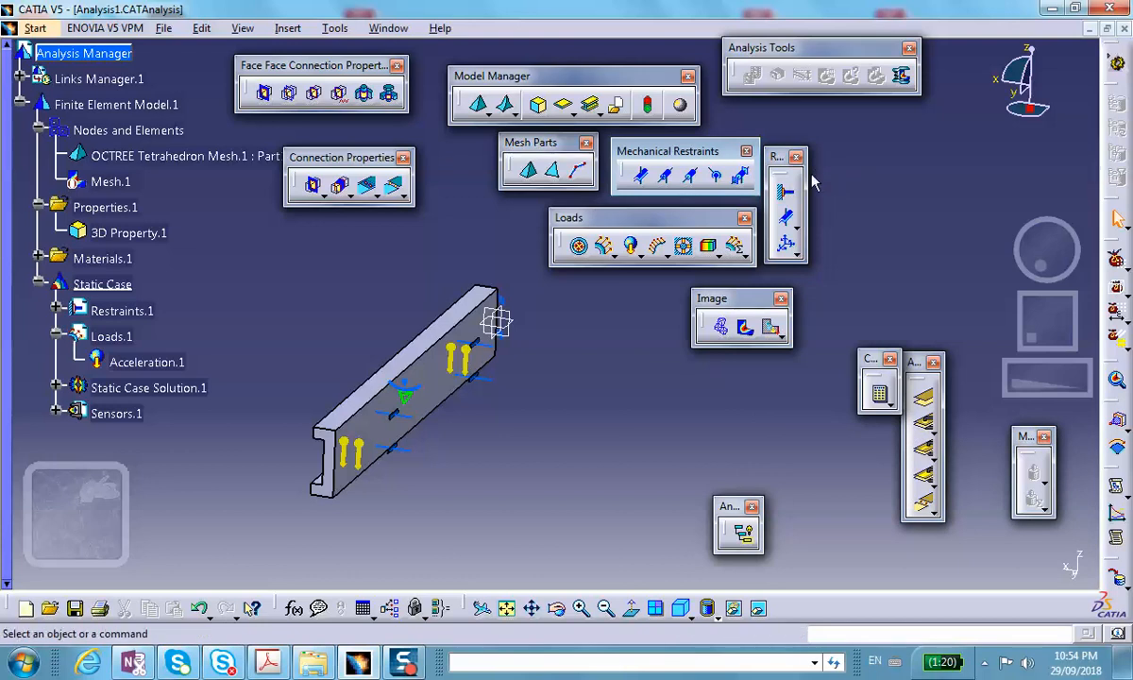
- Generate the Von Mises stress image of the half beam and display it in shading with material
{"action": "left_click", "coordinate": [721, 326]}
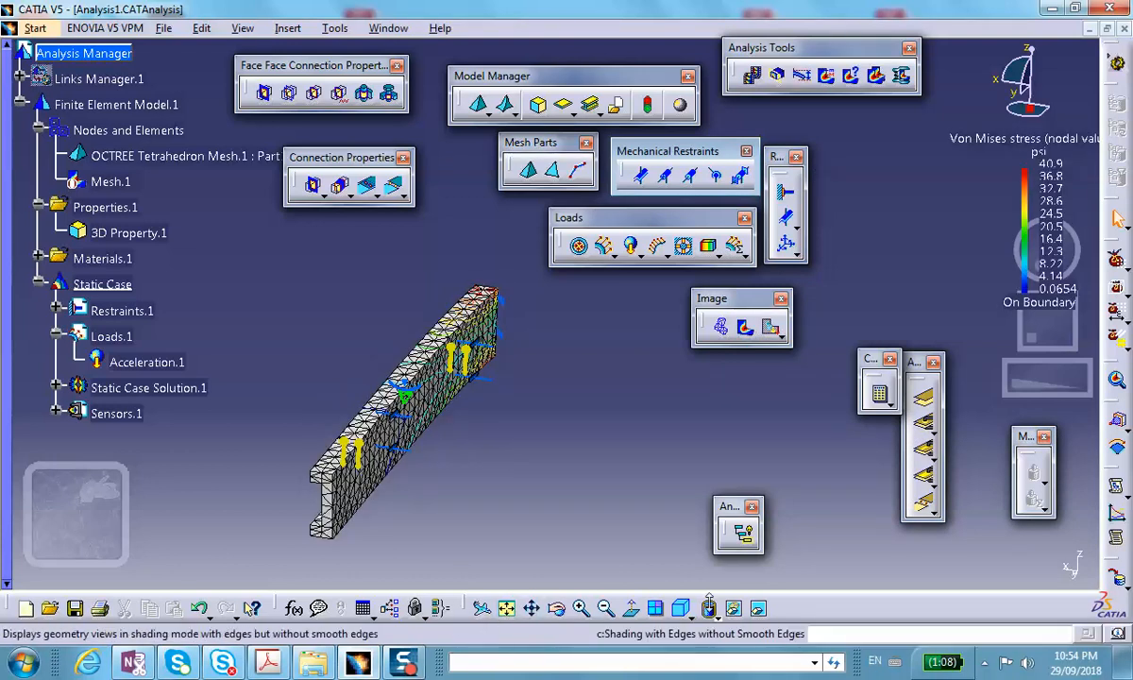
{"action": "left_click", "coordinate": [709, 609]}
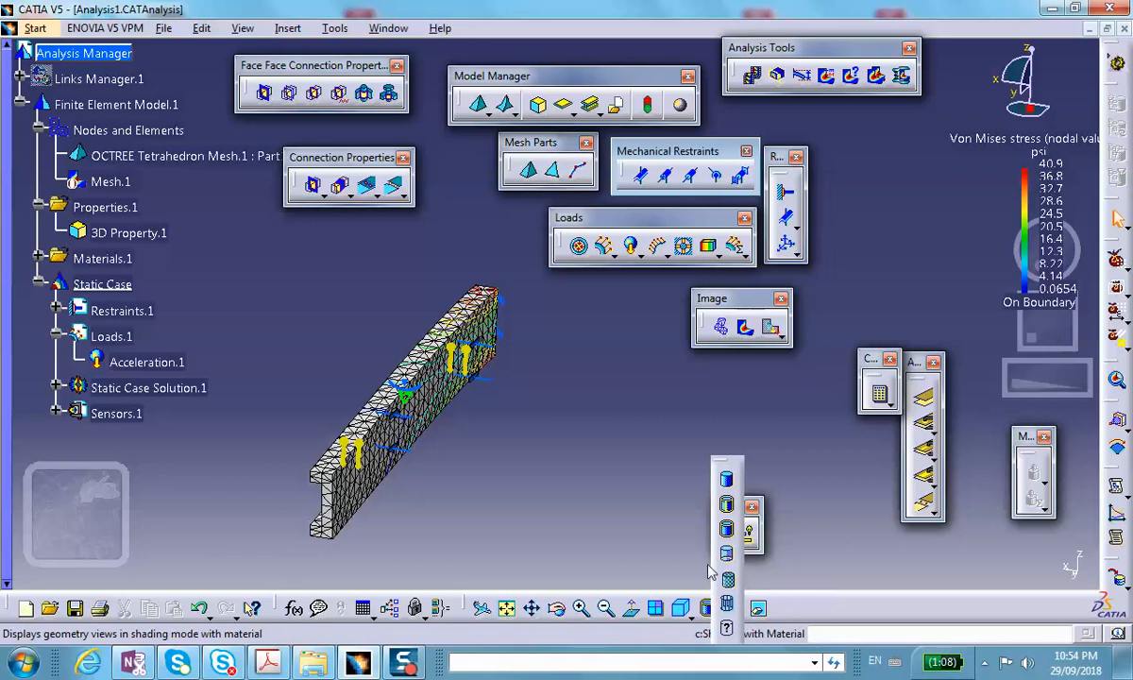
{"action": "left_click", "coordinate": [711, 572]}
{"action": "middle_click_drag", "start_coordinate": [324, 400], "coordinate": [368, 422]}
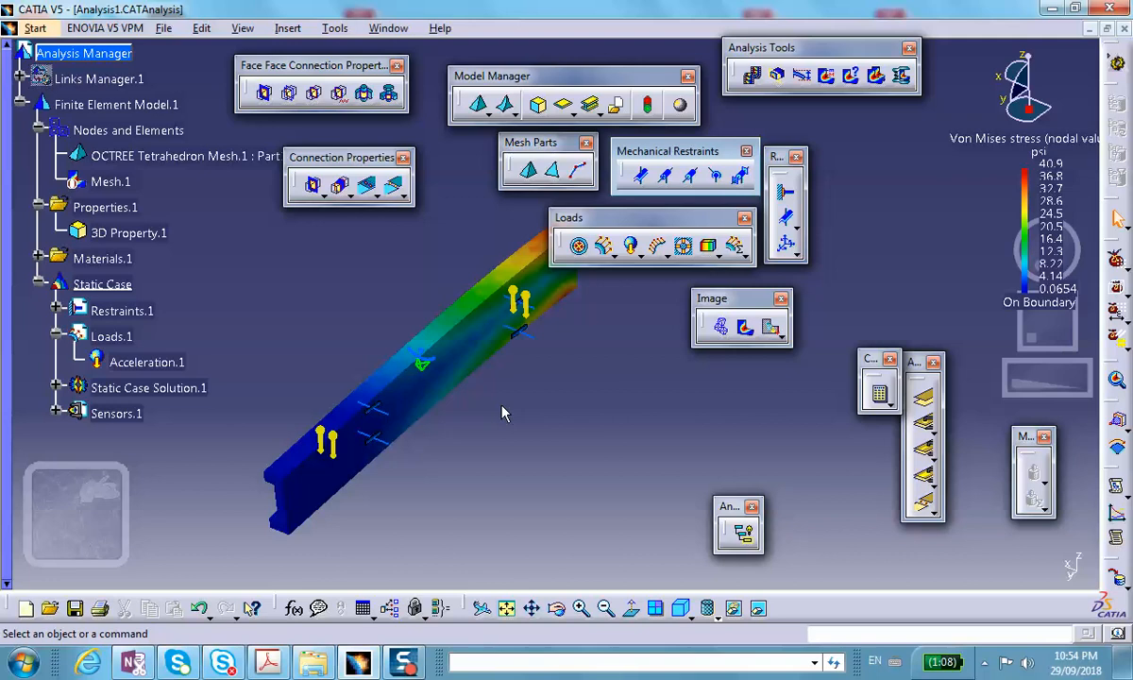
- Move the Von Mises color map legend into the open space beside the half beam
{"action": "left_click", "coordinate": [1032, 182]}
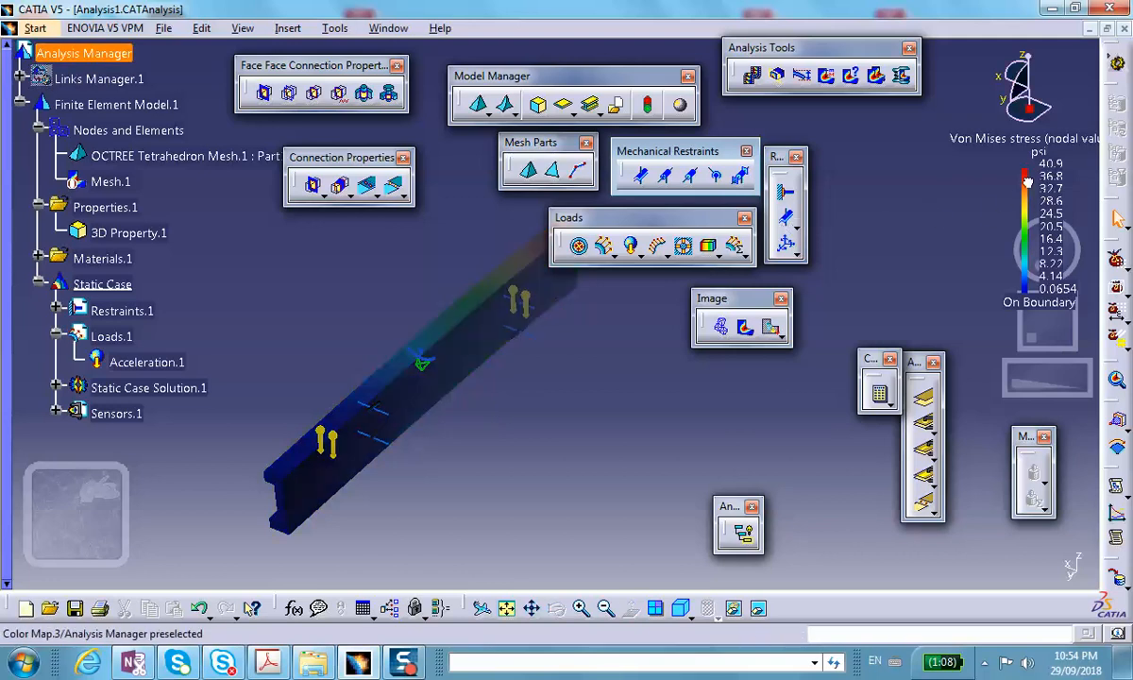
{"action": "left_click_drag", "start_coordinate": [1039, 186], "coordinate": [587, 439]}
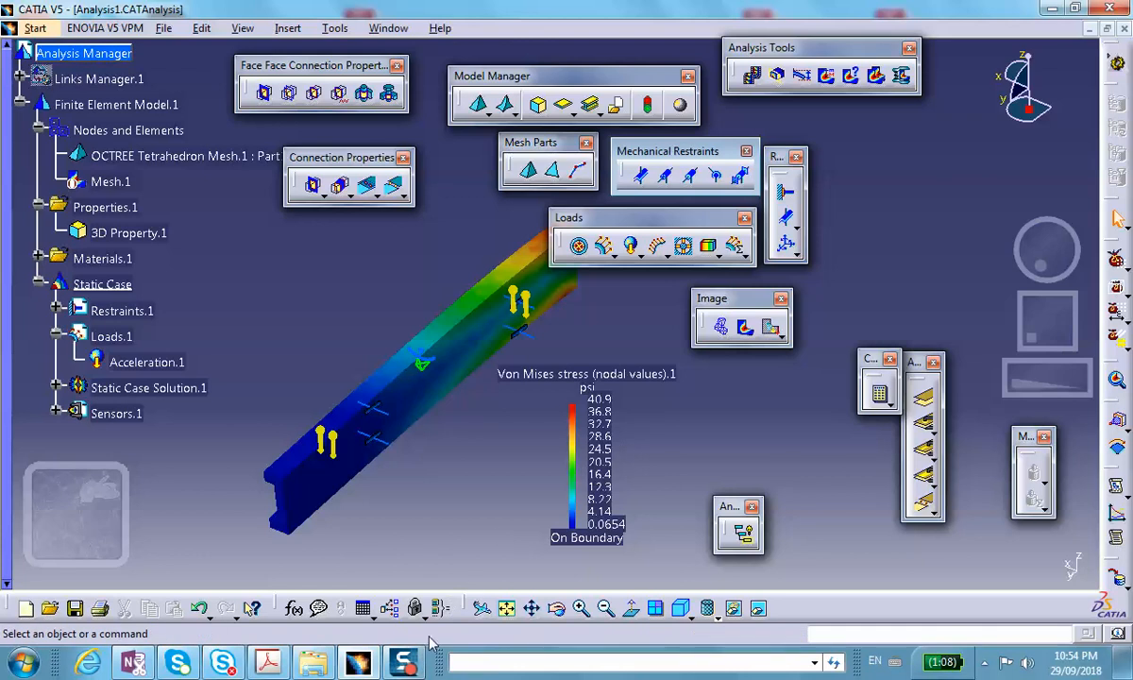
{"action": "mouse_move", "coordinate": [404, 665]}
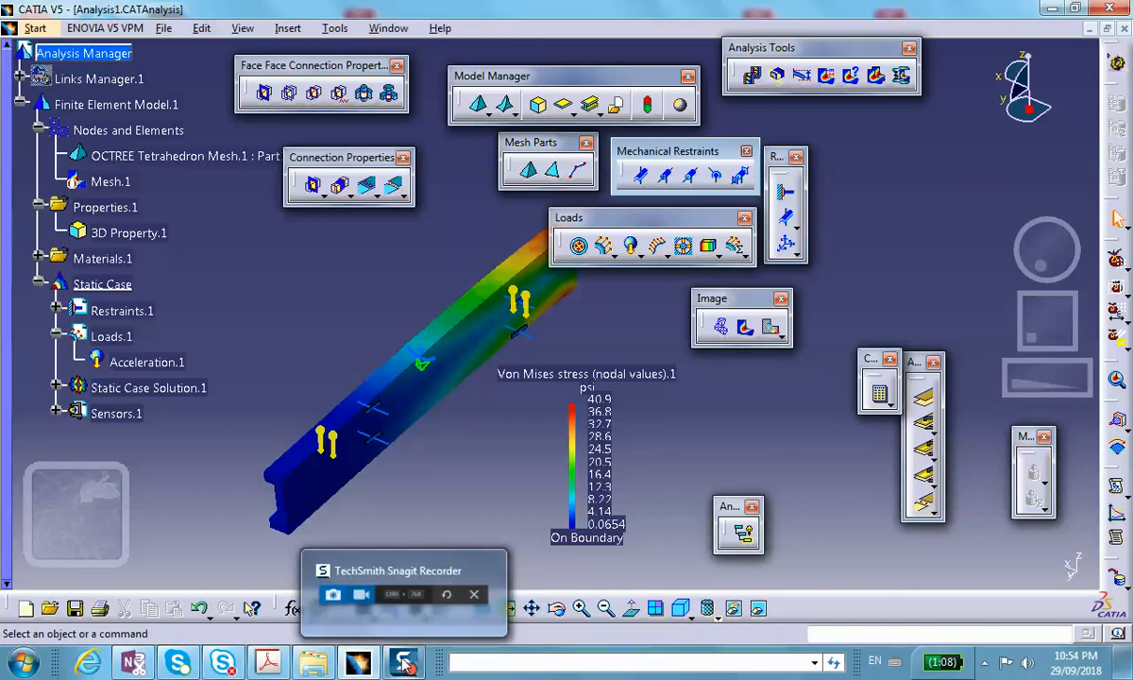